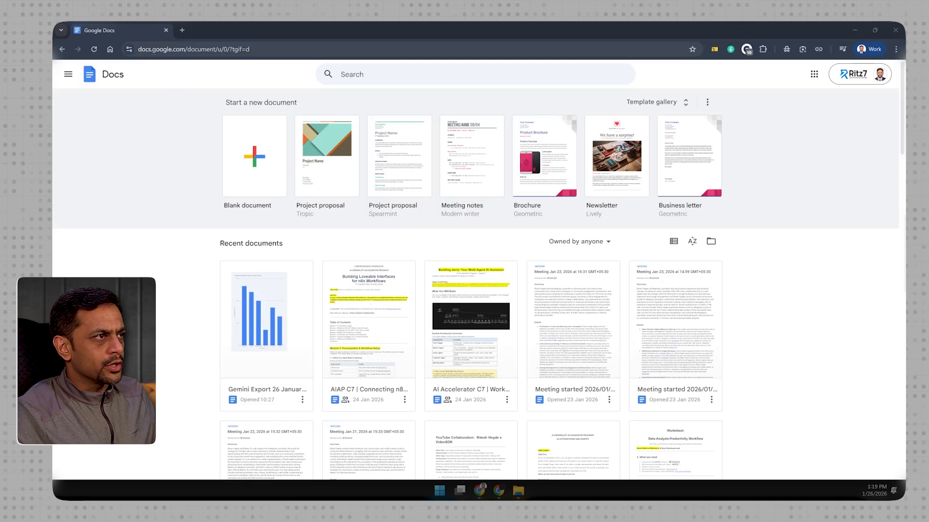
Step: Create a blank document and load the suggested Gemini prompt for a 15-minute daily stand-up meeting template
{"action": "left_click", "coordinate": [253, 166]}
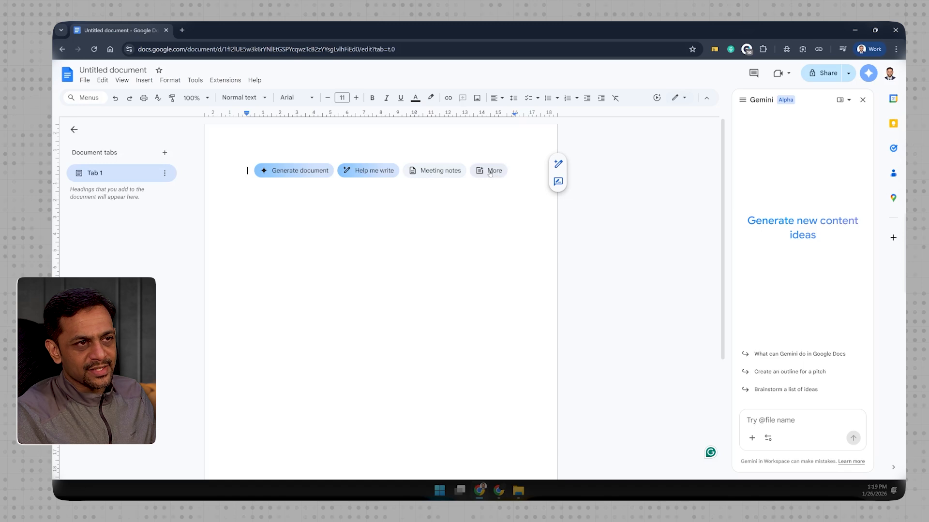
{"action": "left_click", "coordinate": [278, 173]}
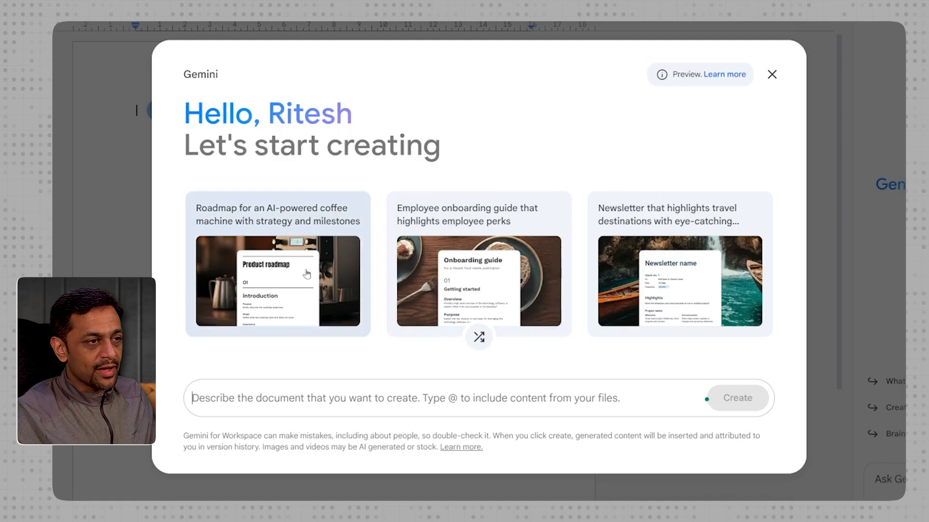
{"action": "left_click", "coordinate": [479, 338]}
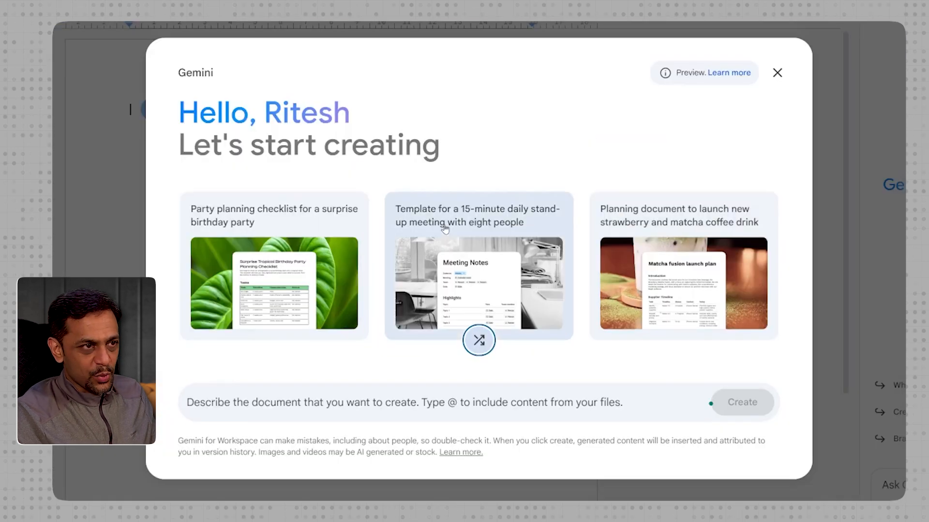
{"action": "left_click", "coordinate": [473, 218]}
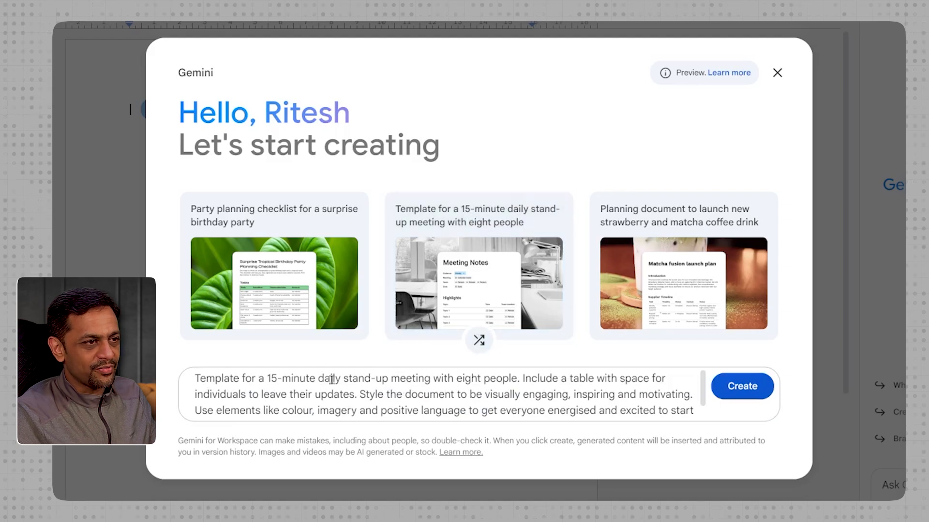
Step: Change the number of people in the stand-up meeting prompt to seven
{"action": "left_click", "coordinate": [481, 379]}
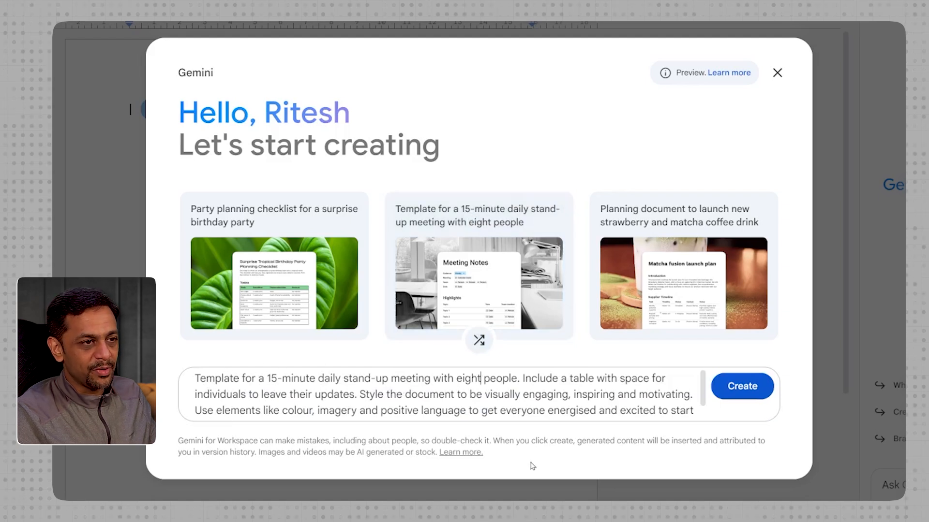
{"action": "key", "text": "BackSpace"}
{"action": "key", "text": "BackSpace"}
{"action": "key", "text": "BackSpace"}
{"action": "key", "text": "BackSpace"}
{"action": "key", "text": "BackSpace"}
{"action": "type", "text": "si"}
{"action": "key", "text": "BackSpace"}
{"action": "type", "text": "even"}
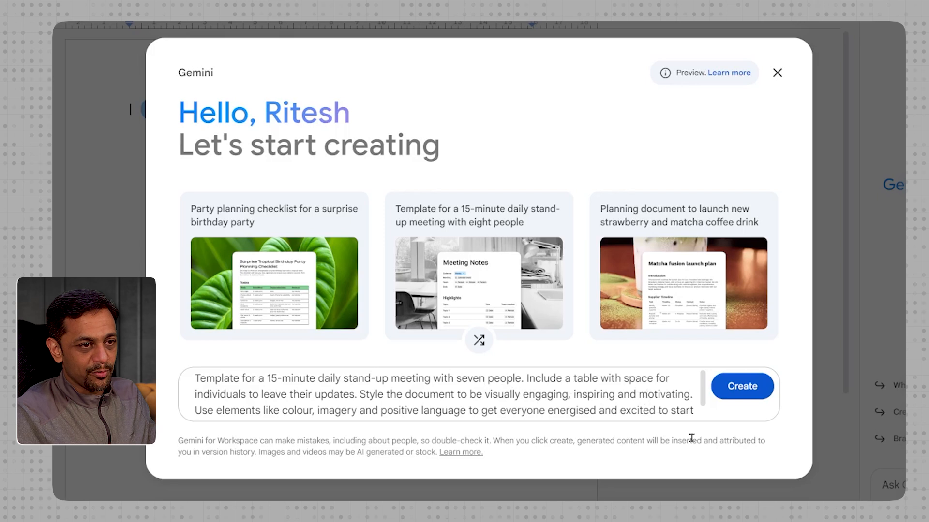
Step: Check the end of the prompt and generate the stand-up document from it
{"action": "key", "text": "Down"}
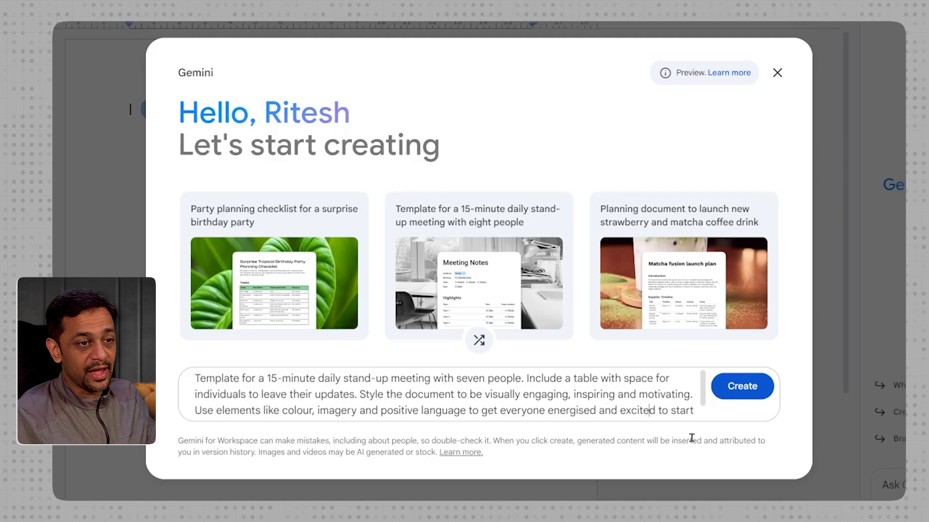
{"action": "key", "text": "Down"}
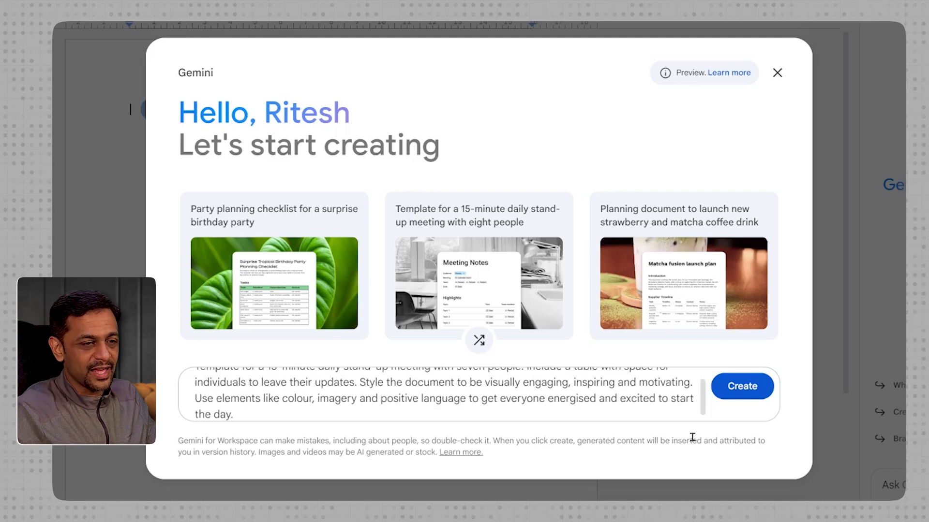
{"action": "left_click", "coordinate": [741, 387]}
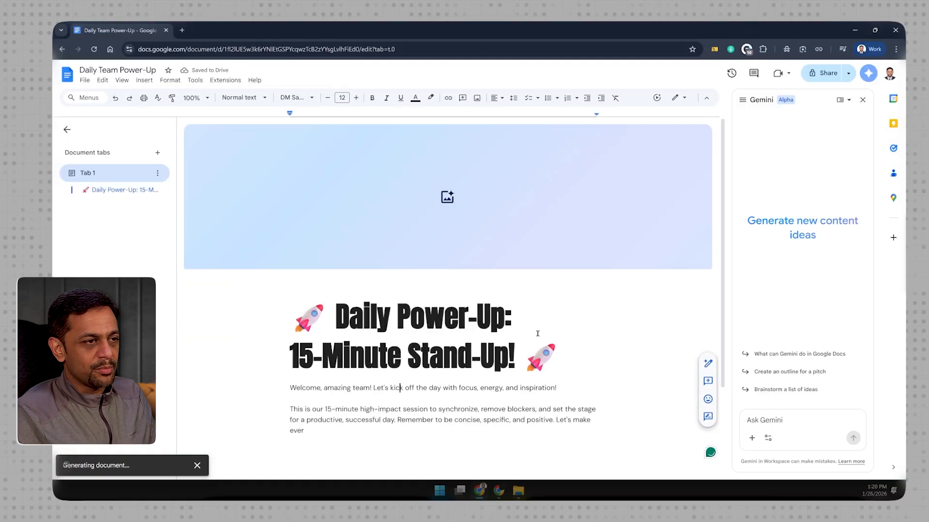
Step: Review the generated stand-up document from its cover image through the Daily Momentum Tracker table
{"action": "scroll", "coordinate": [428, 327], "scroll_direction": "up", "scroll_amount": 20}
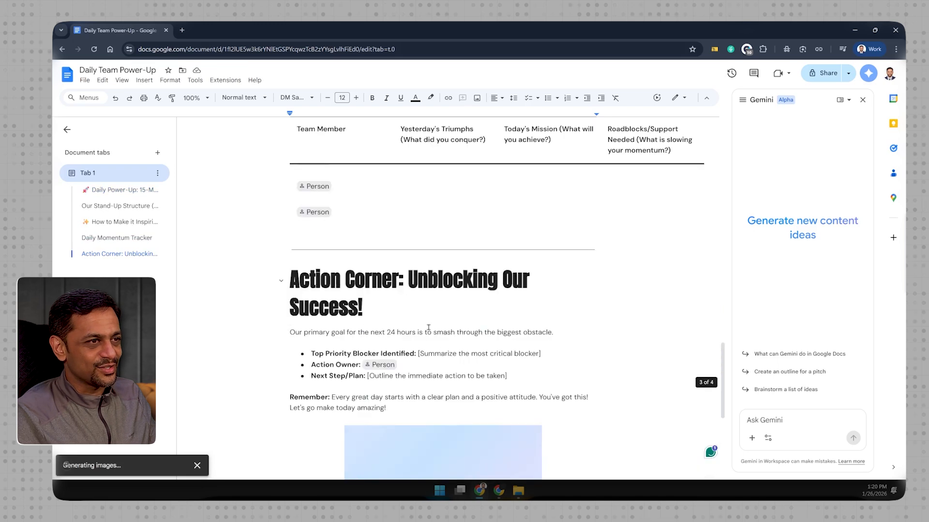
{"action": "scroll", "coordinate": [429, 328], "scroll_direction": "up", "scroll_amount": 5}
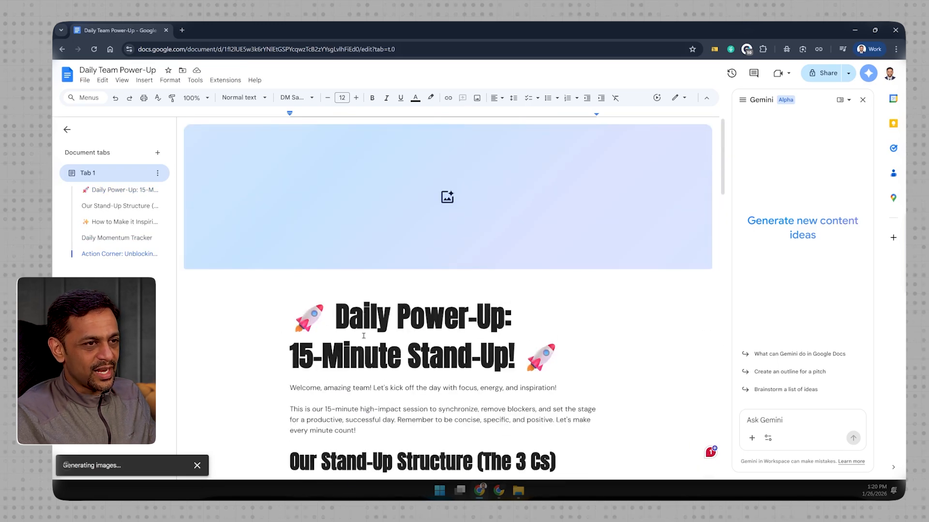
{"action": "scroll", "coordinate": [493, 349], "scroll_direction": "down", "scroll_amount": 3}
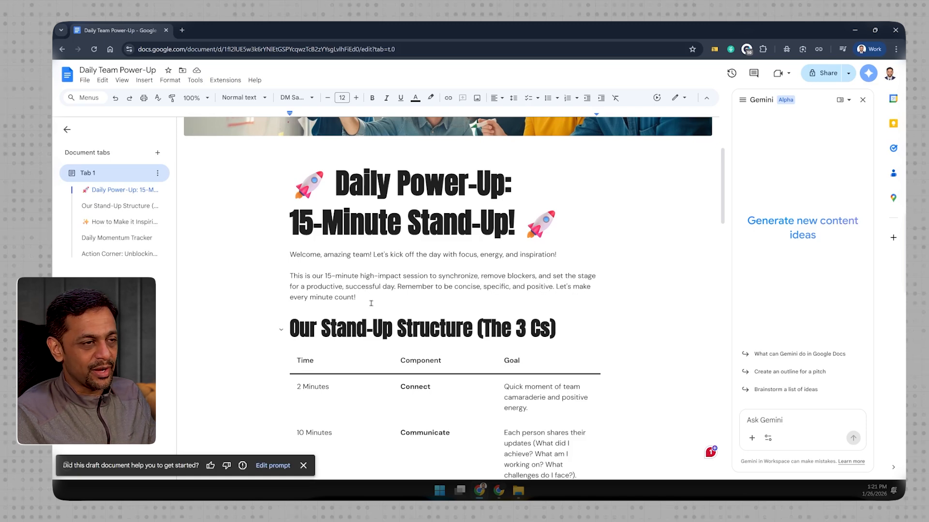
{"action": "scroll", "coordinate": [371, 303], "scroll_direction": "up", "scroll_amount": 3}
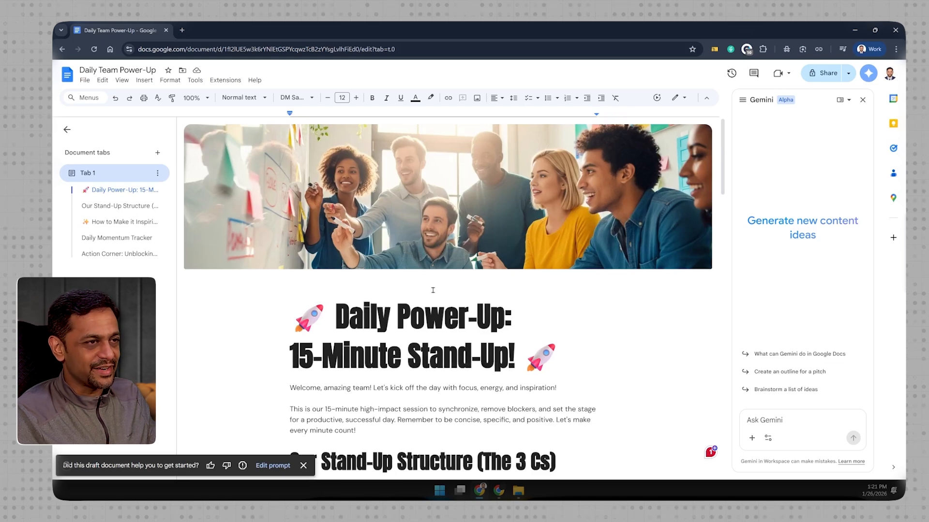
{"action": "scroll", "coordinate": [433, 290], "scroll_direction": "down", "scroll_amount": 4}
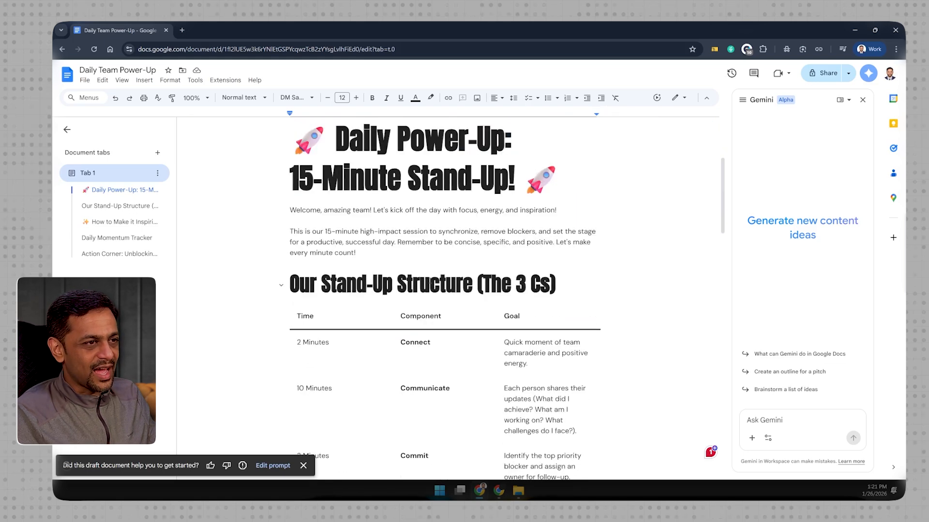
{"action": "scroll", "coordinate": [549, 286], "scroll_direction": "down", "scroll_amount": 2}
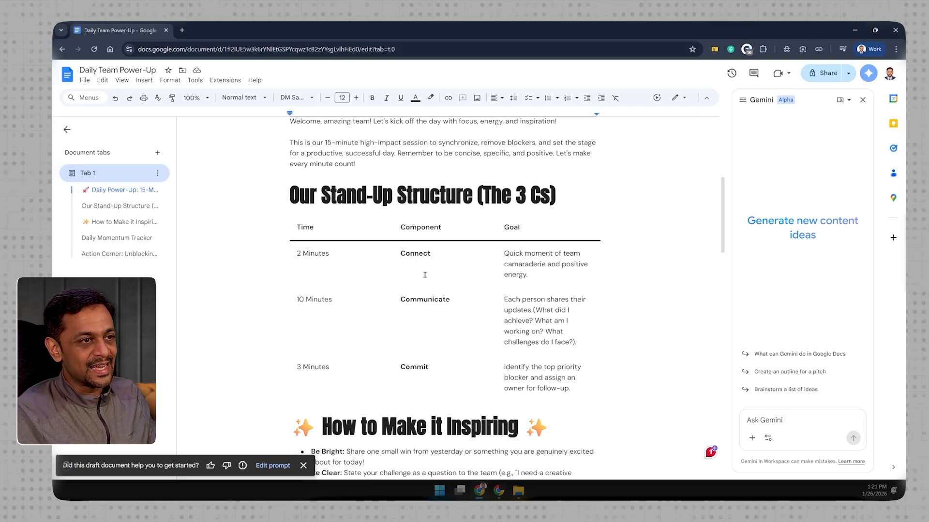
{"action": "scroll", "coordinate": [425, 274], "scroll_direction": "down", "scroll_amount": 4}
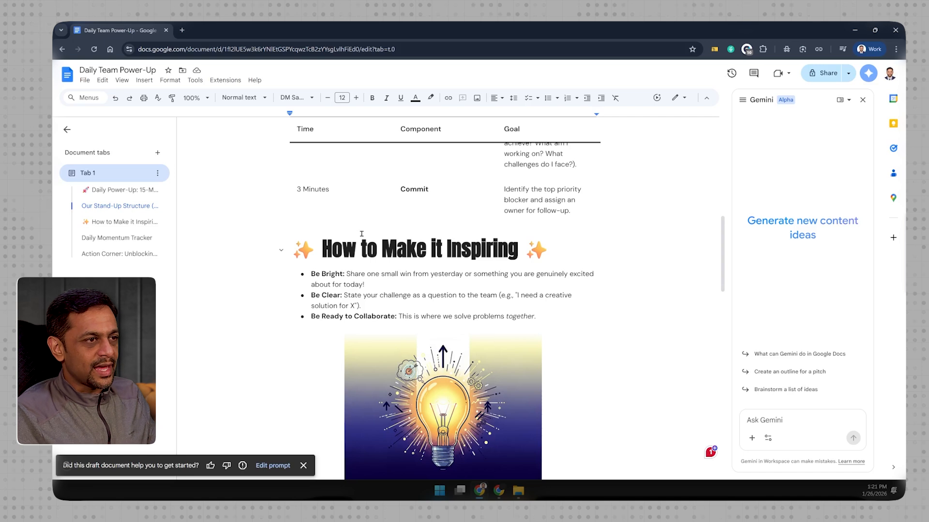
{"action": "scroll", "coordinate": [421, 270], "scroll_direction": "down", "scroll_amount": 1}
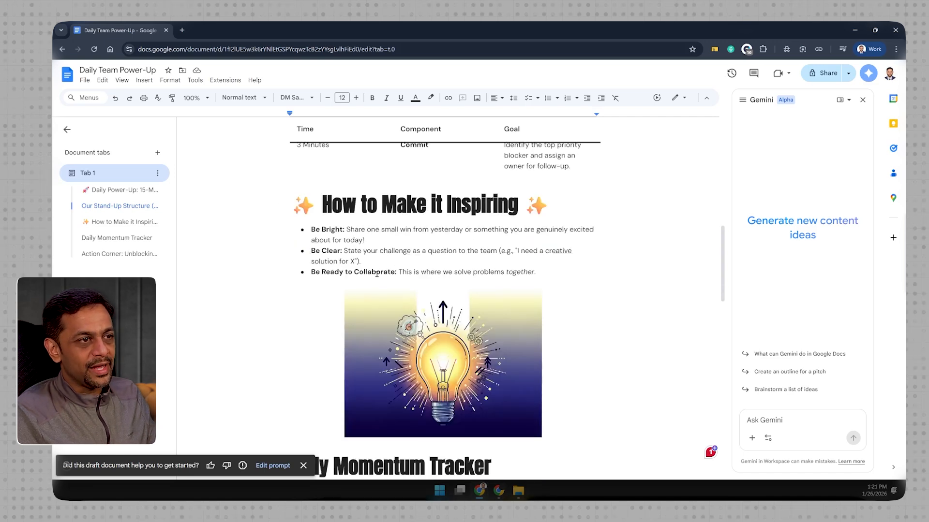
{"action": "scroll", "coordinate": [377, 274], "scroll_direction": "down", "scroll_amount": 4}
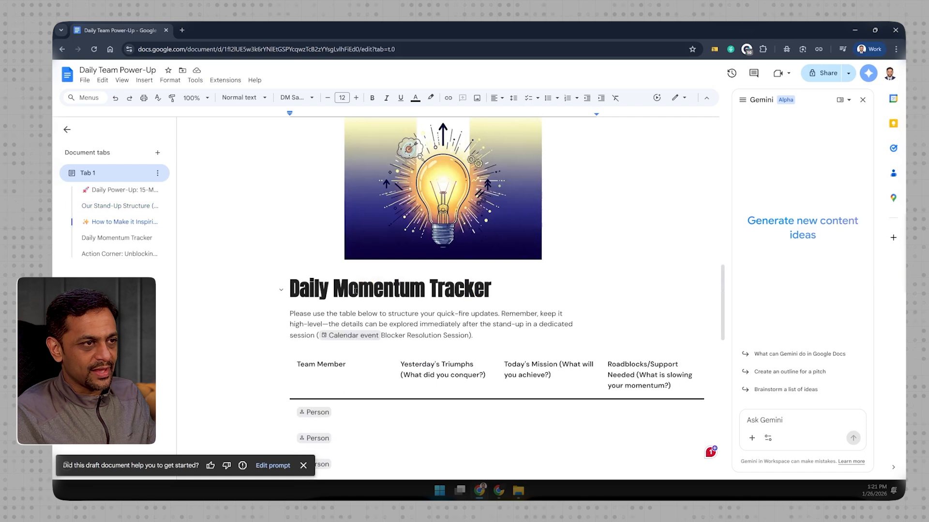
{"action": "scroll", "coordinate": [479, 291], "scroll_direction": "down", "scroll_amount": 3}
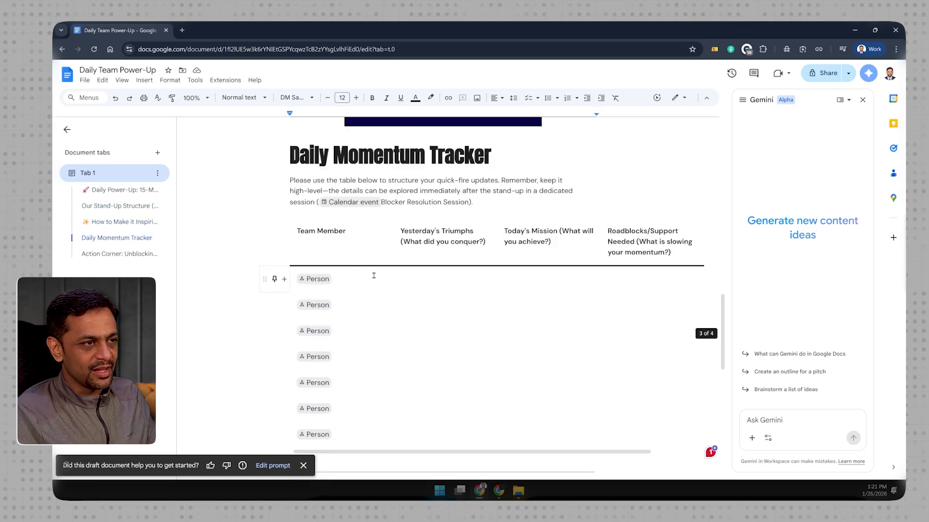
Step: Fill the first three Person placeholders under Team Member with the first three suggested contacts, in order
{"action": "left_click", "coordinate": [308, 282]}
{"action": "left_click", "coordinate": [308, 282]}
{"action": "left_click", "coordinate": [309, 282]}
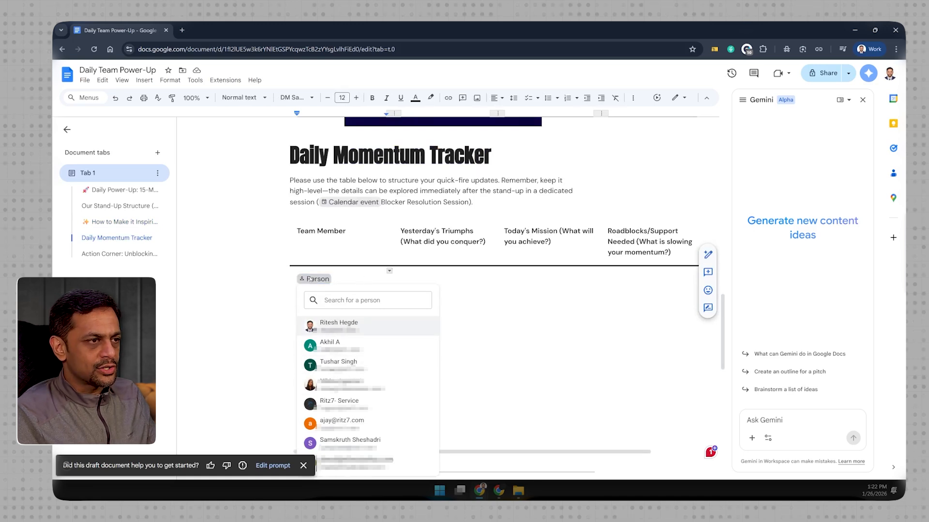
{"action": "left_click", "coordinate": [318, 327]}
{"action": "left_click", "coordinate": [314, 306]}
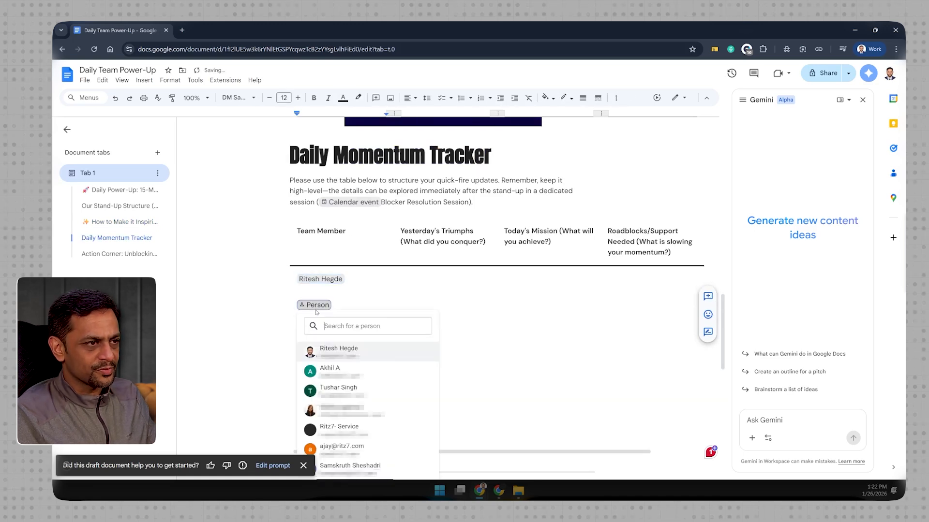
{"action": "left_click", "coordinate": [320, 370]}
{"action": "left_click", "coordinate": [309, 335]}
{"action": "key", "text": "Down"}
{"action": "key", "text": "Down"}
{"action": "key", "text": "Return"}
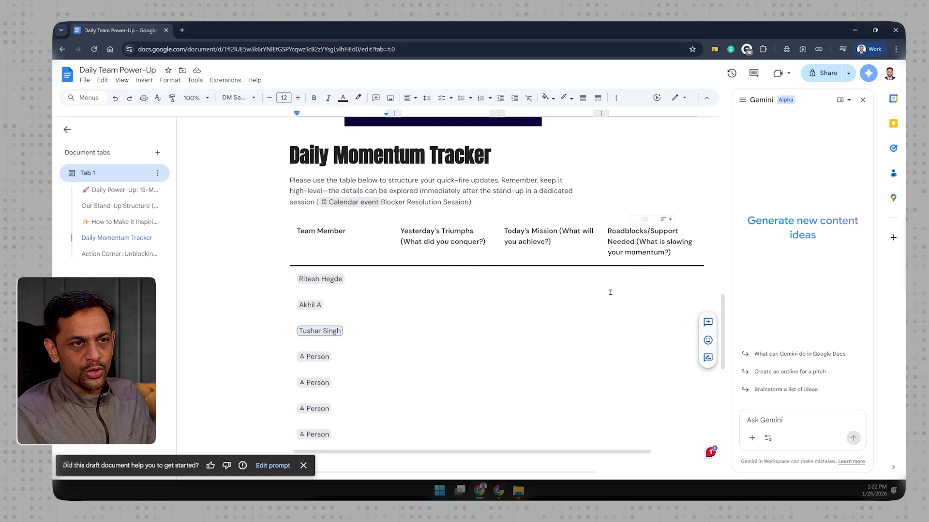
Step: Examine the tracker table's remaining columns and the Action Corner section down to the closing team photo
{"action": "scroll", "coordinate": [610, 292], "scroll_direction": "right", "scroll_amount": 2}
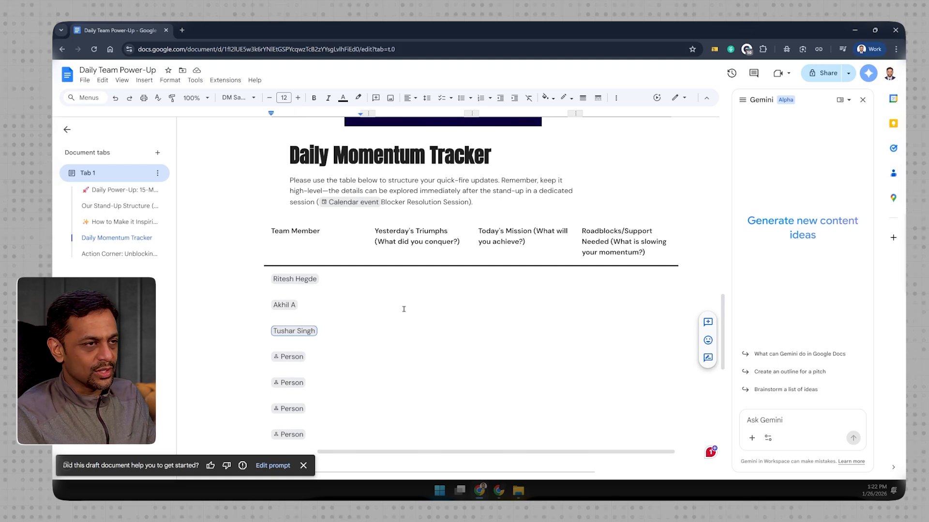
{"action": "scroll", "coordinate": [405, 311], "scroll_direction": "down", "scroll_amount": 1}
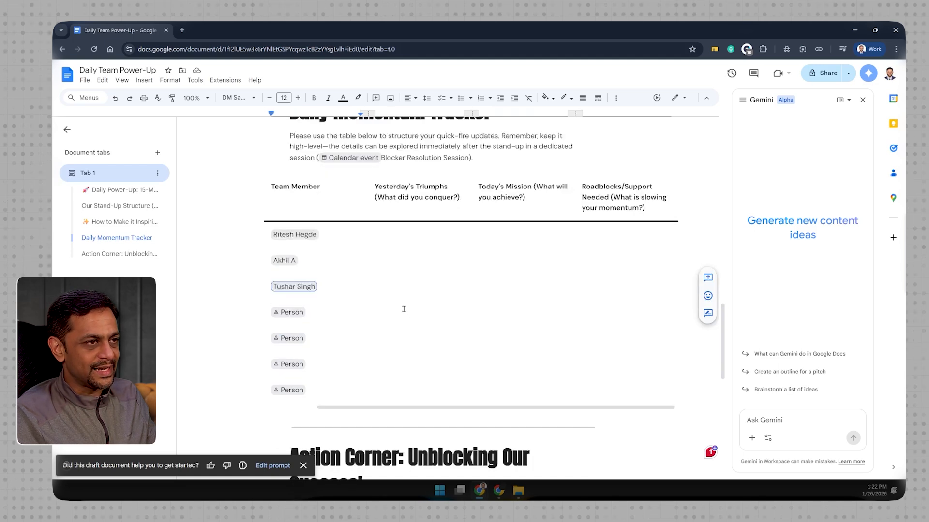
{"action": "left_click", "coordinate": [388, 232]}
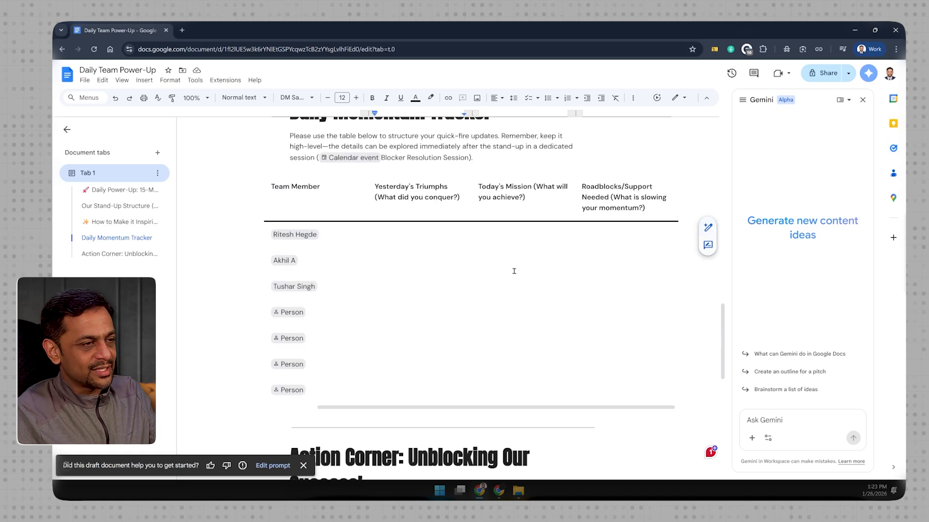
{"action": "scroll", "coordinate": [434, 287], "scroll_direction": "down", "scroll_amount": 5}
{"action": "scroll", "coordinate": [434, 287], "scroll_direction": "down", "scroll_amount": 1}
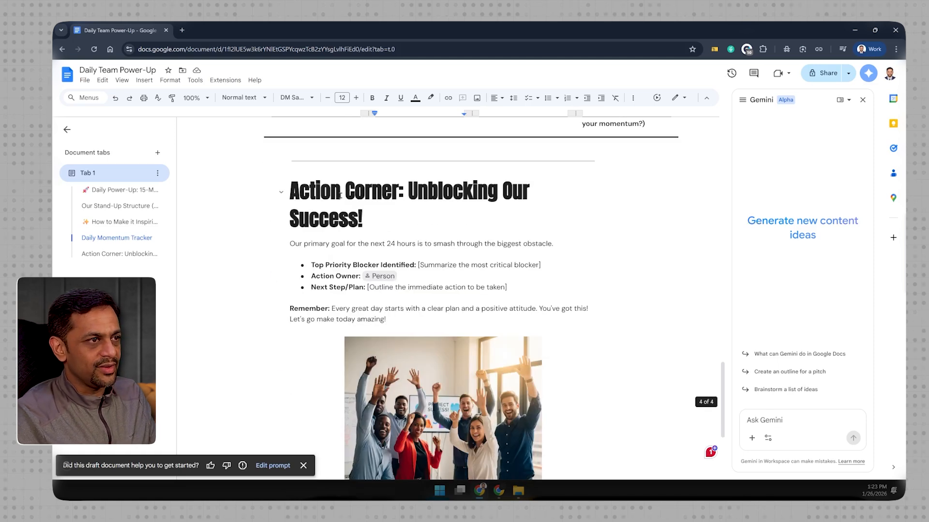
{"action": "scroll", "coordinate": [383, 243], "scroll_direction": "down", "scroll_amount": 1}
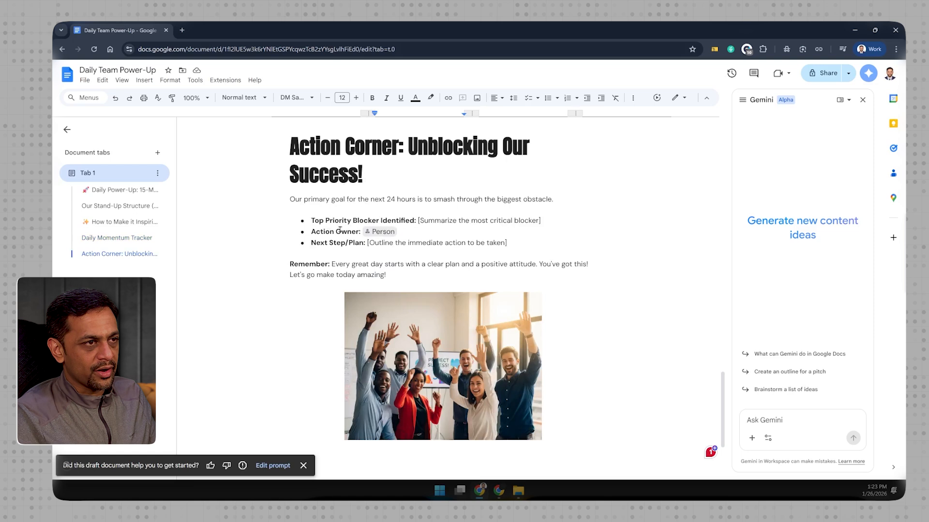
{"action": "left_click", "coordinate": [380, 232]}
{"action": "left_click", "coordinate": [321, 242]}
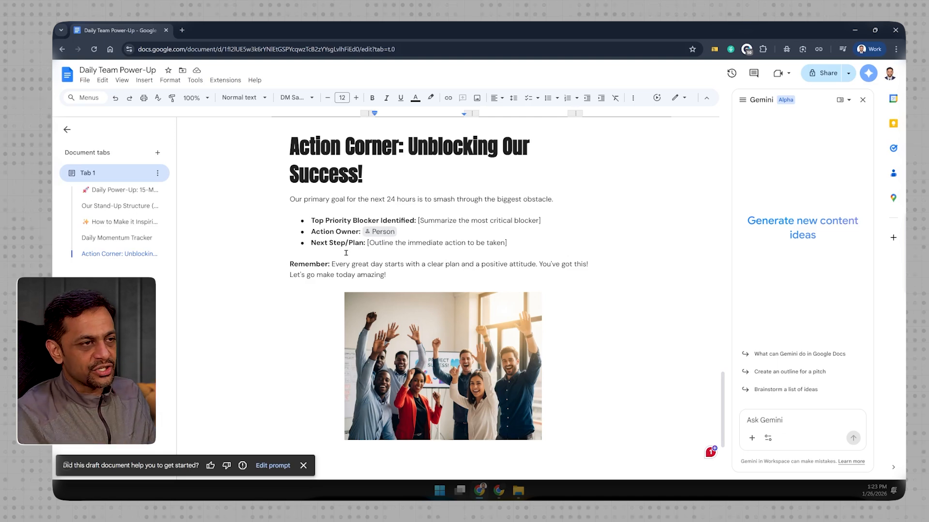
{"action": "scroll", "coordinate": [347, 292], "scroll_direction": "down", "scroll_amount": 5}
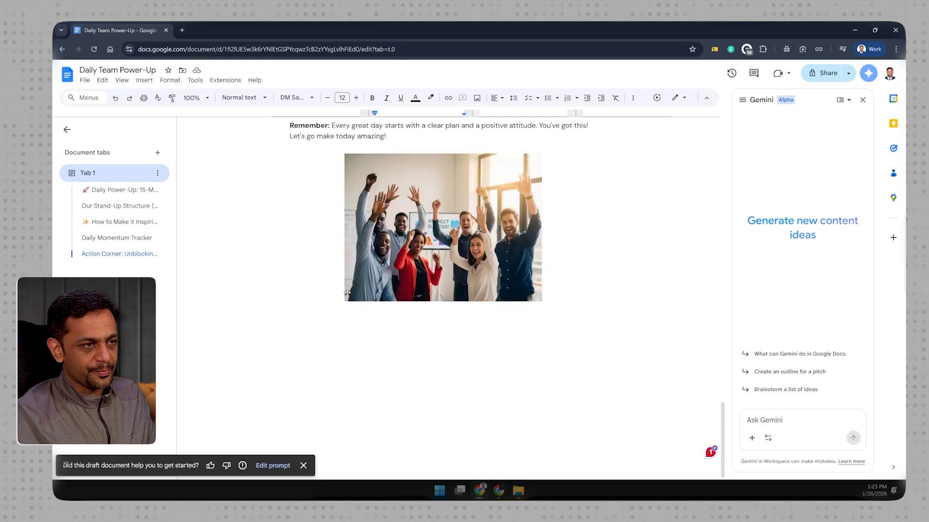
{"action": "scroll", "coordinate": [339, 300], "scroll_direction": "up", "scroll_amount": 7}
{"action": "scroll", "coordinate": [324, 312], "scroll_direction": "down", "scroll_amount": 2}
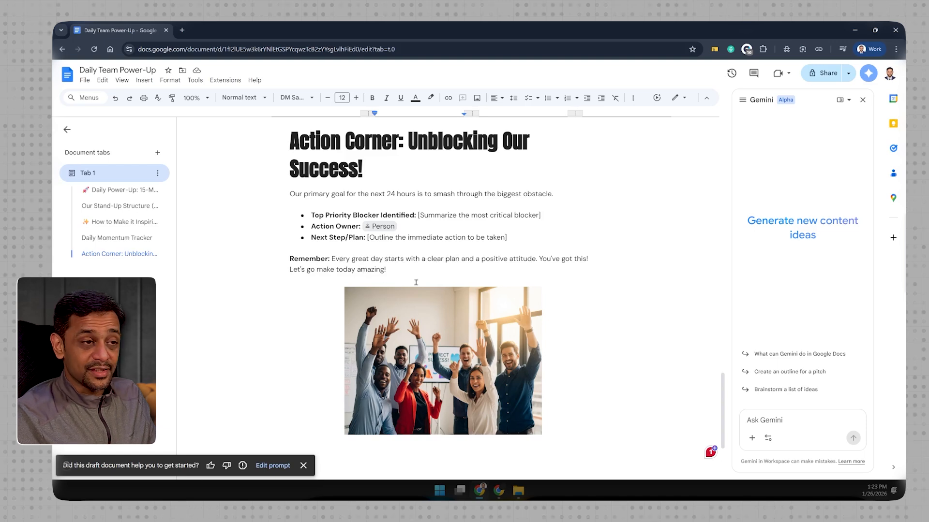
Step: Look at the replacement options for the celebrating team photo, leaving the image as it is
{"action": "scroll", "coordinate": [447, 307], "scroll_direction": "down", "scroll_amount": 3}
{"action": "left_click", "coordinate": [437, 227]}
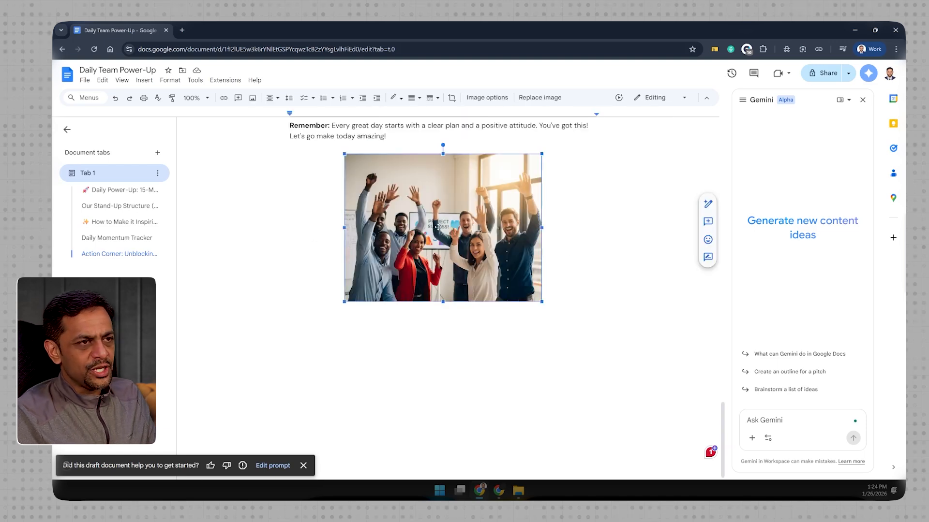
{"action": "right_click", "coordinate": [438, 227]}
{"action": "mouse_move", "coordinate": [494, 331]}
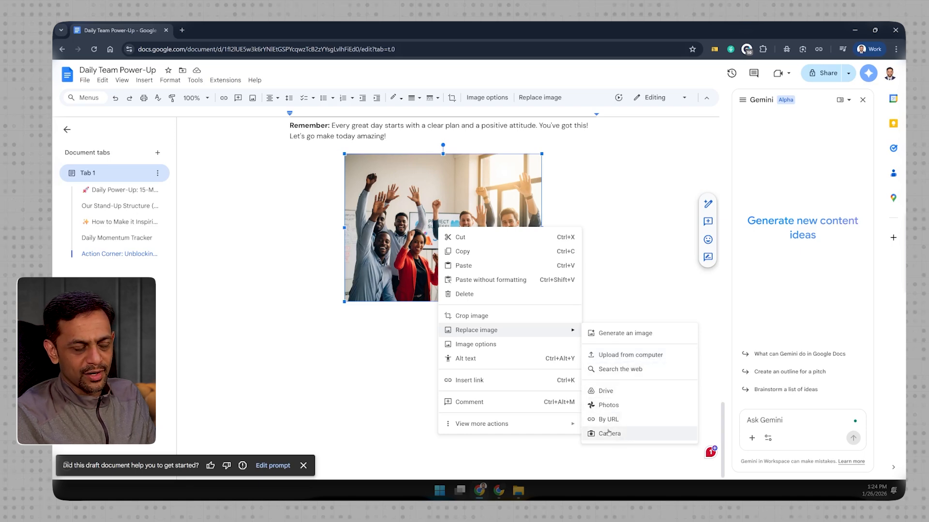
{"action": "left_click", "coordinate": [618, 281]}
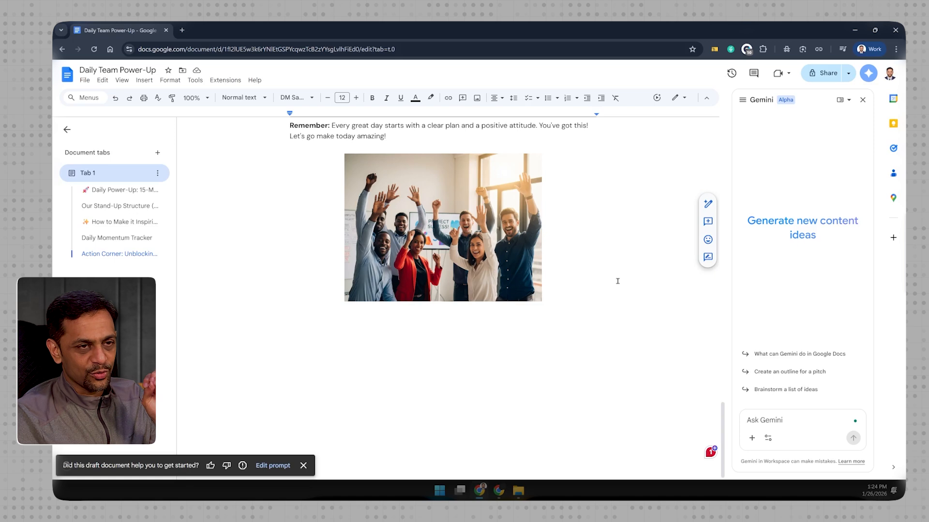
Step: Create another new blank document from the current one
{"action": "left_click", "coordinate": [84, 80]}
{"action": "mouse_move", "coordinate": [105, 101]}
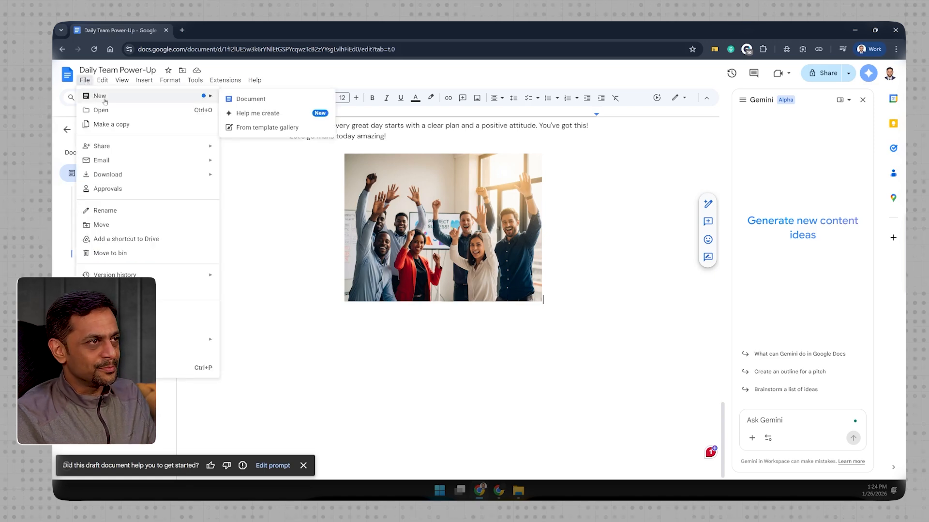
{"action": "left_click", "coordinate": [253, 100]}
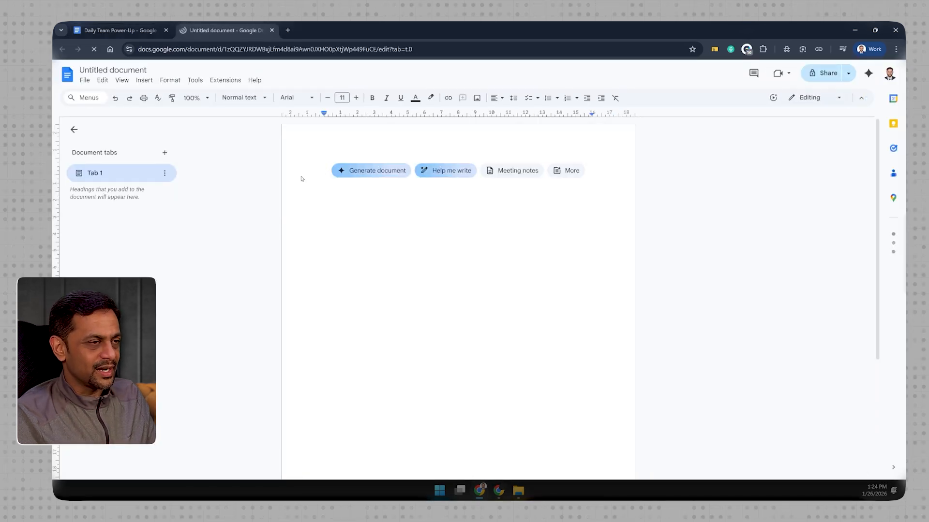
Step: Start a Gemini document generation prompt reading "Summarize what we discussed during the meeting from the transcript available in the document:"
{"action": "left_click", "coordinate": [293, 172]}
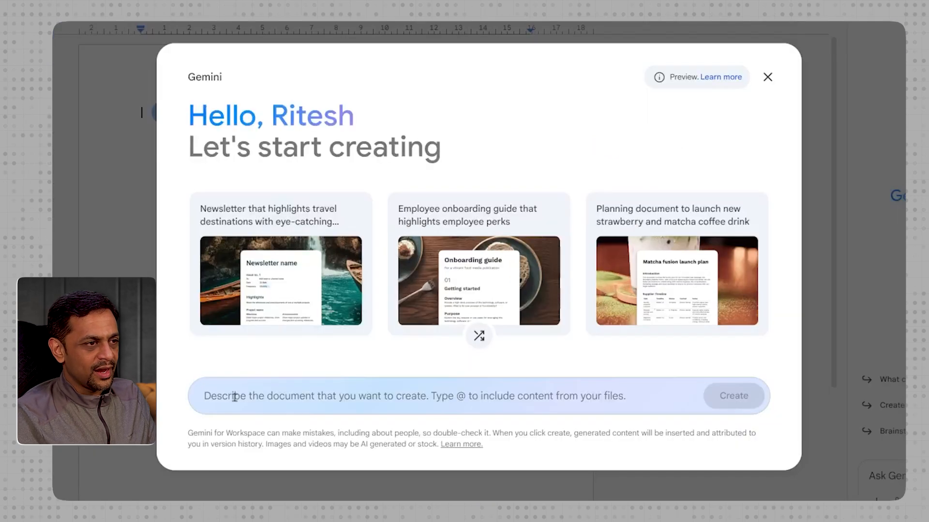
{"action": "left_click", "coordinate": [311, 366]}
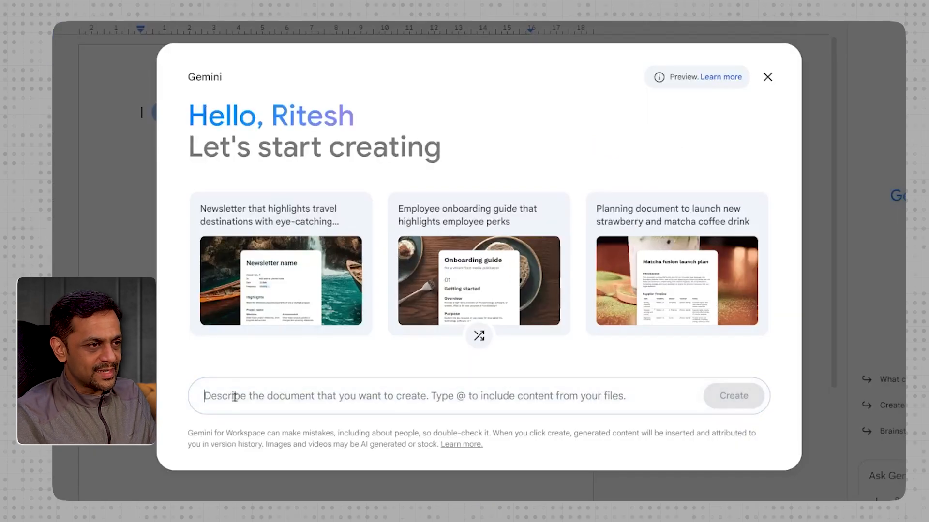
{"action": "type", "text": "Summarize what we "}
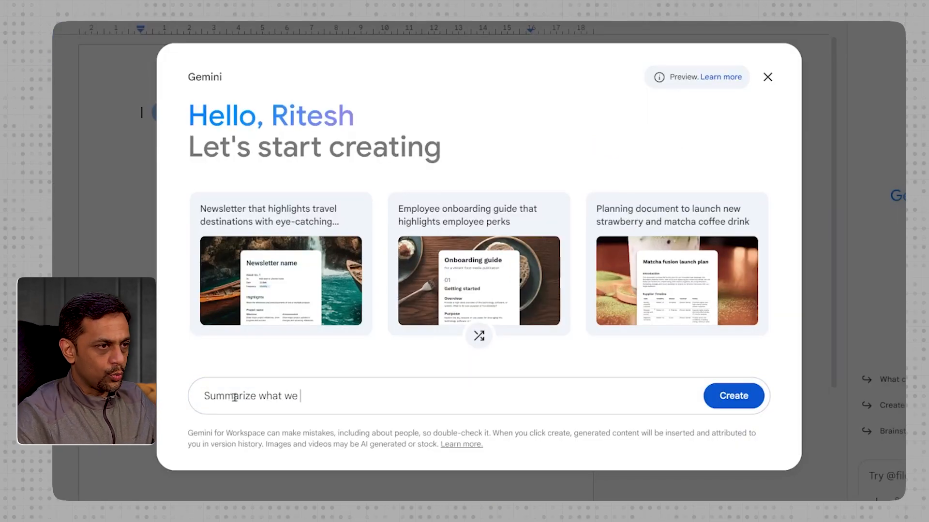
{"action": "type", "text": "discussed during the meeting"}
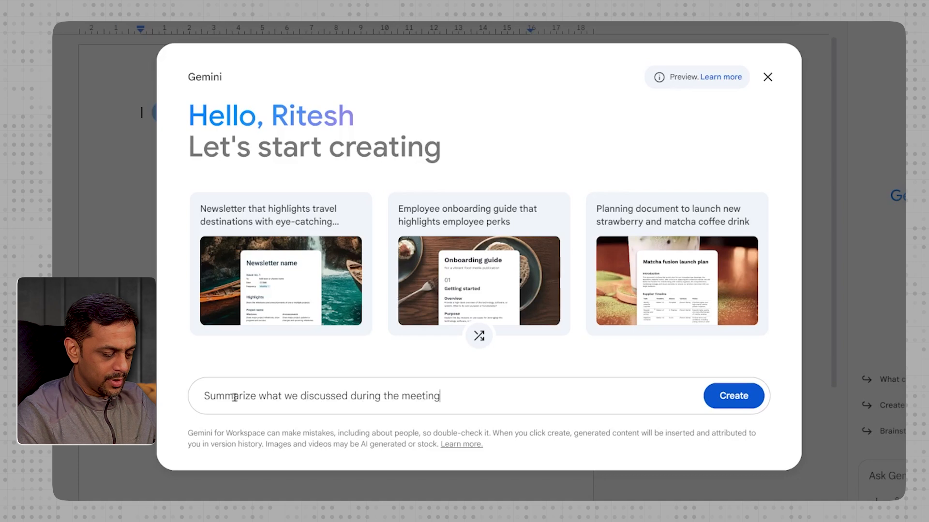
{"action": "type", "text": " from the transcript available"}
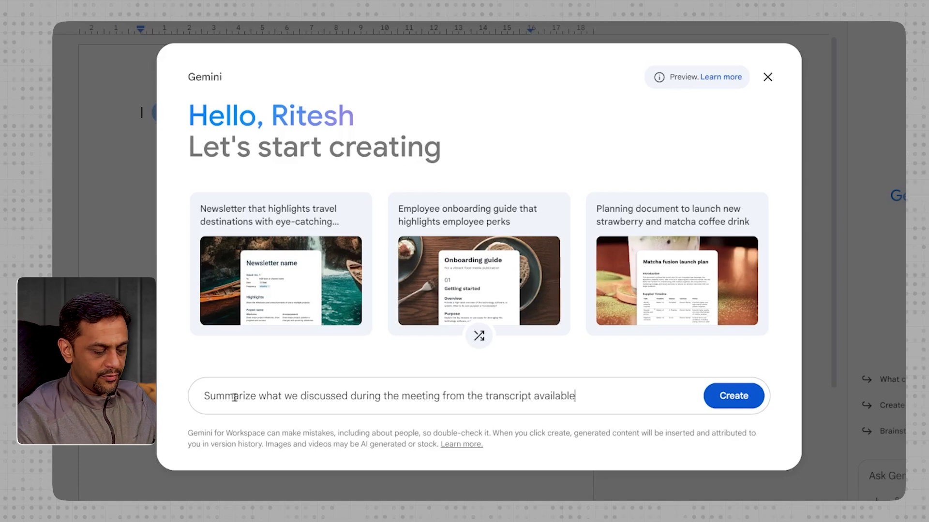
{"action": "type", "text": " in the document: "}
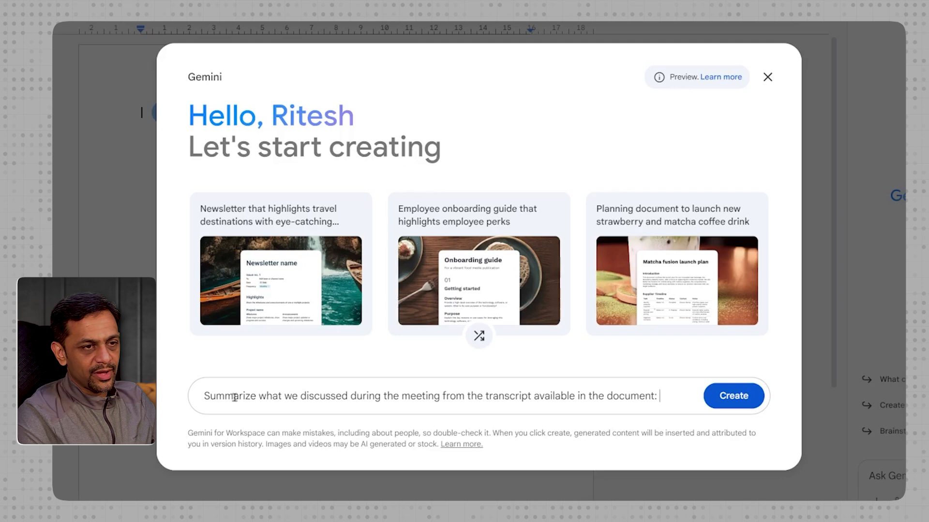
Step: Reference the file Discussion on business strategies.docx at the end of the prompt and generate the document
{"action": "type", "text": "@"}
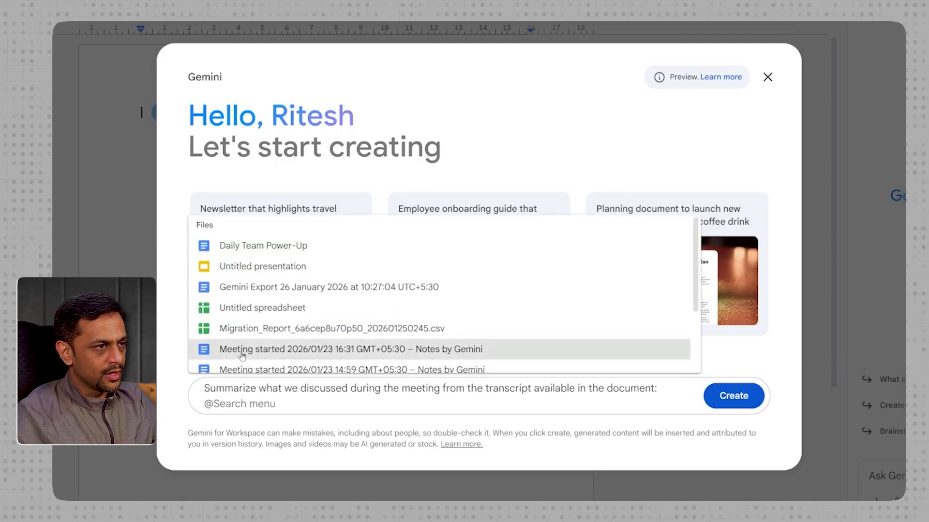
{"action": "scroll", "coordinate": [246, 322], "scroll_direction": "down", "scroll_amount": 2}
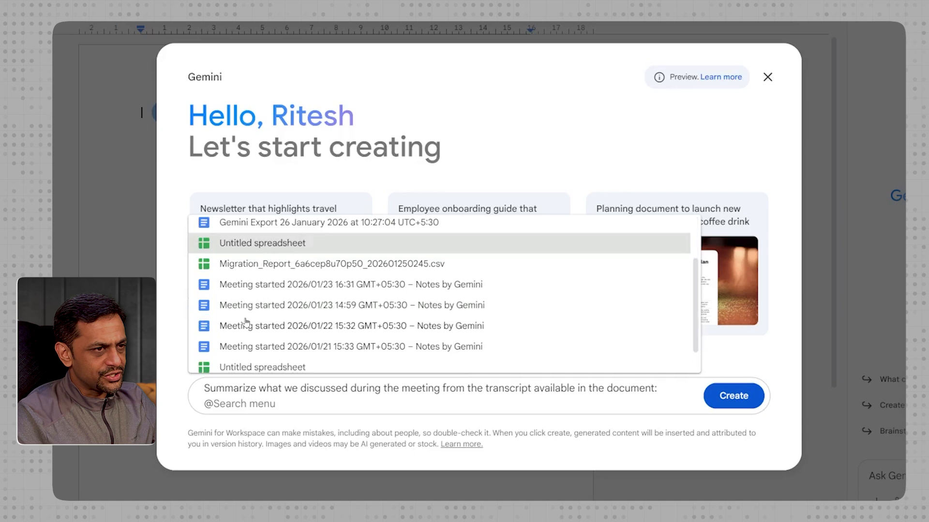
{"action": "scroll", "coordinate": [245, 324], "scroll_direction": "down", "scroll_amount": 1}
{"action": "type", "text": "discuss"}
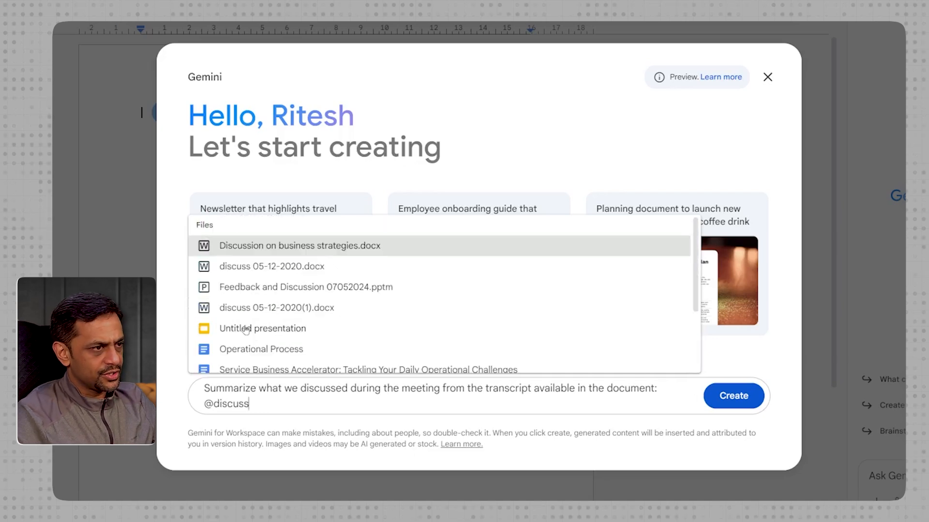
{"action": "left_click", "coordinate": [289, 246]}
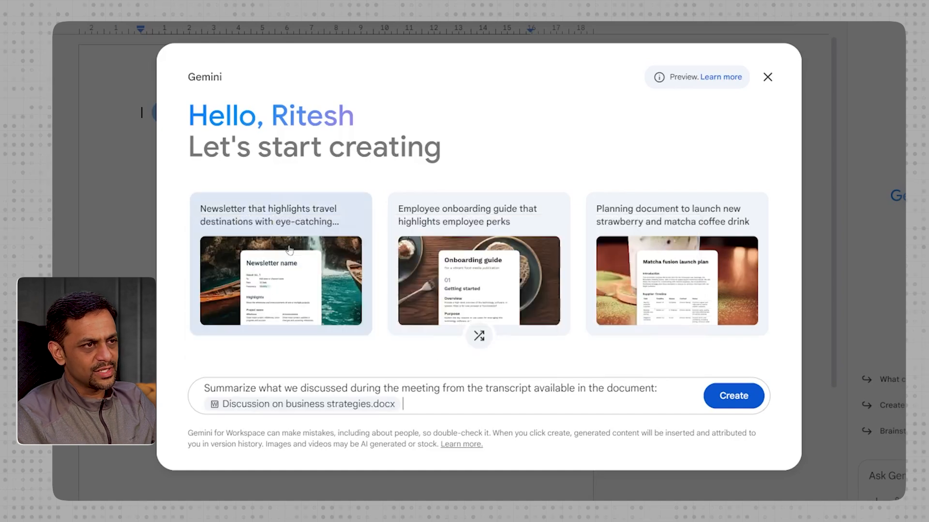
{"action": "left_click", "coordinate": [734, 399]}
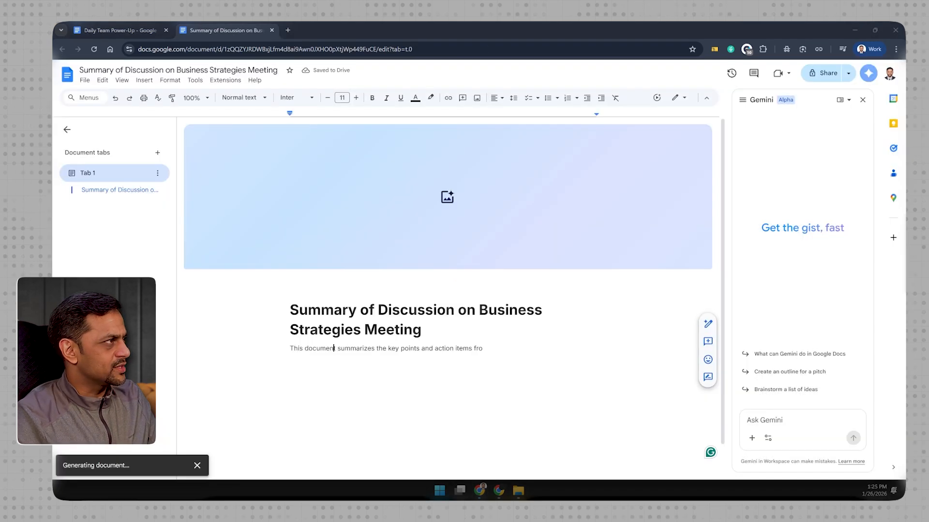
Step: Switch to the source file Discussion on business strategies and skim its meeting transcript from the first page through page 3
{"action": "key", "text": "alt+Tab"}
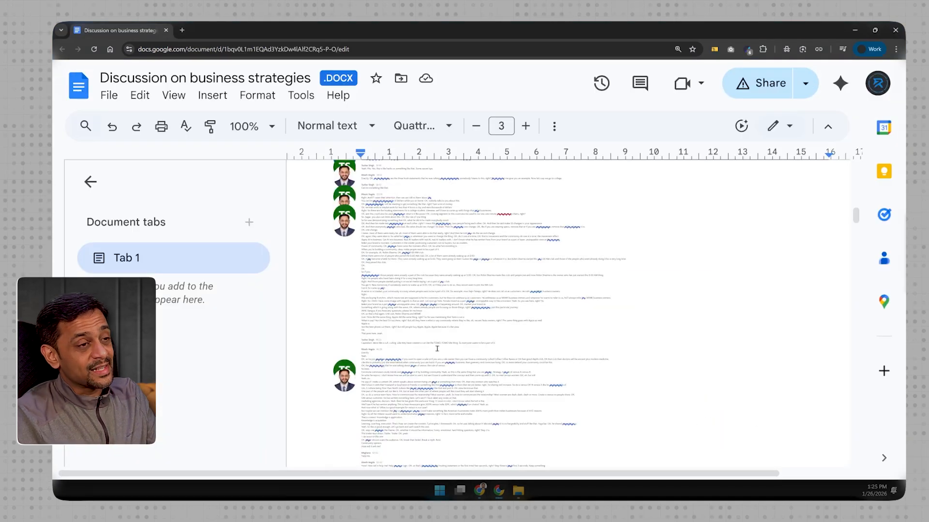
{"action": "scroll", "coordinate": [438, 346], "scroll_direction": "up", "scroll_amount": 7}
{"action": "scroll", "coordinate": [439, 345], "scroll_direction": "up", "scroll_amount": 10}
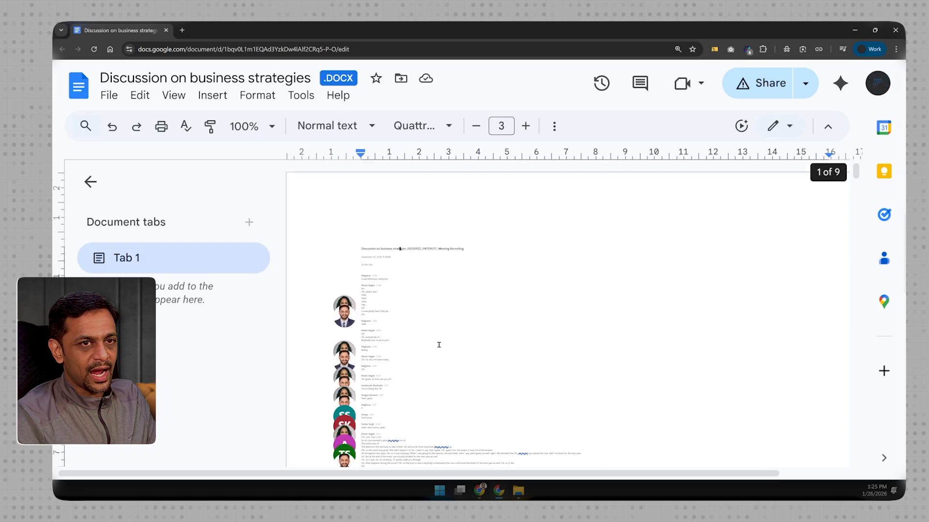
{"action": "scroll", "coordinate": [439, 345], "scroll_direction": "down", "scroll_amount": 3}
{"action": "scroll", "coordinate": [439, 345], "scroll_direction": "down", "scroll_amount": 10}
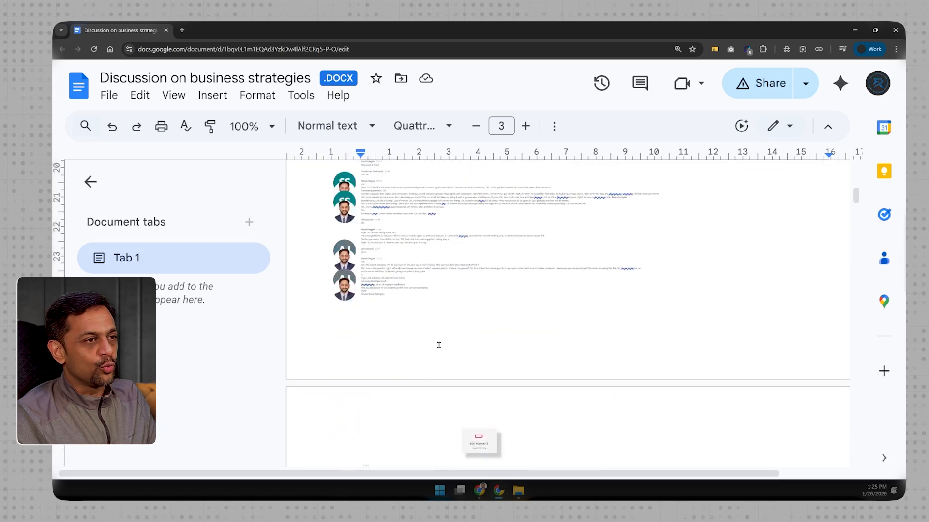
{"action": "scroll", "coordinate": [439, 344], "scroll_direction": "down", "scroll_amount": 20}
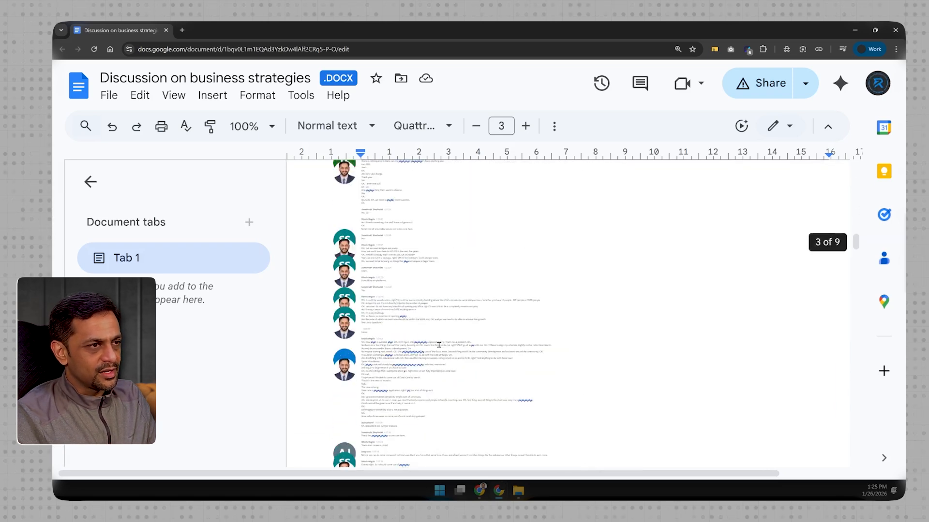
{"action": "scroll", "coordinate": [439, 345], "scroll_direction": "up", "scroll_amount": 10}
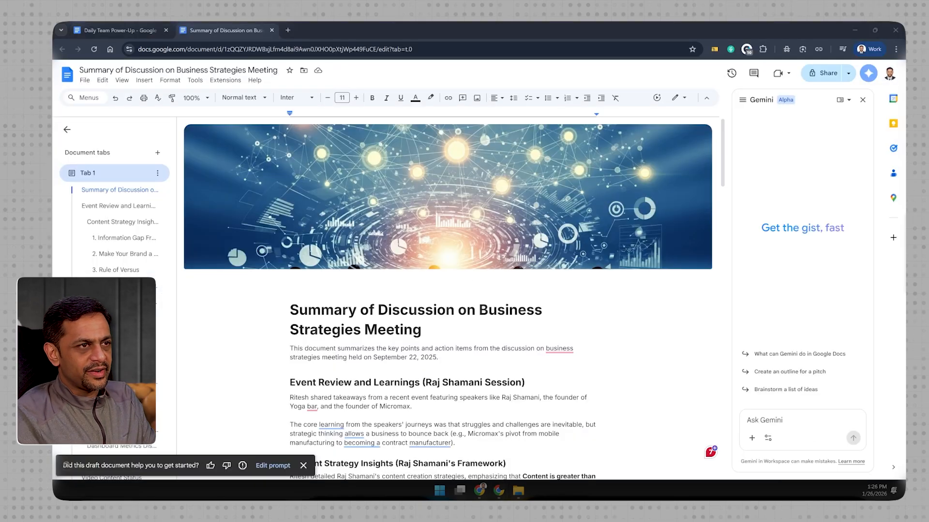
Step: Examine the generated summary's introduction, Event Review and Learnings, and Content Strategy Insights sections
{"action": "scroll", "coordinate": [502, 231], "scroll_direction": "down", "scroll_amount": 2}
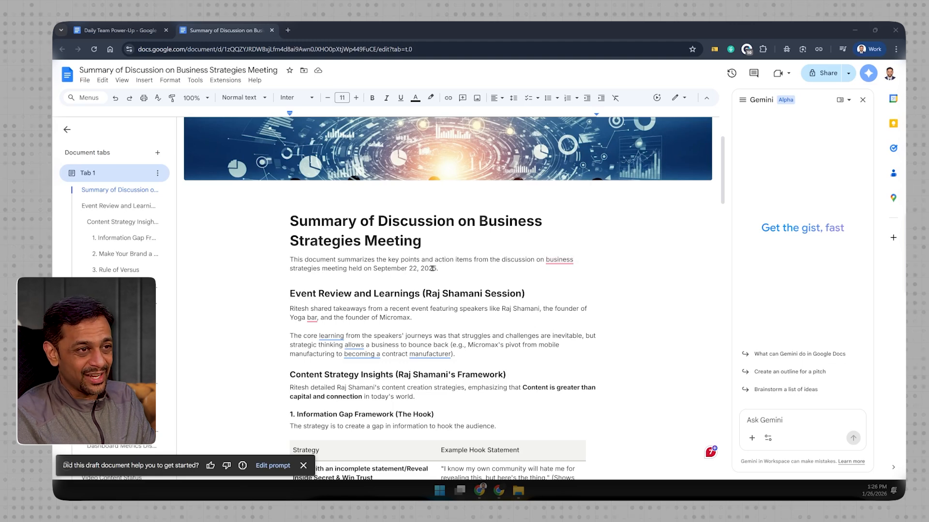
{"action": "scroll", "coordinate": [437, 268], "scroll_direction": "down", "scroll_amount": 1}
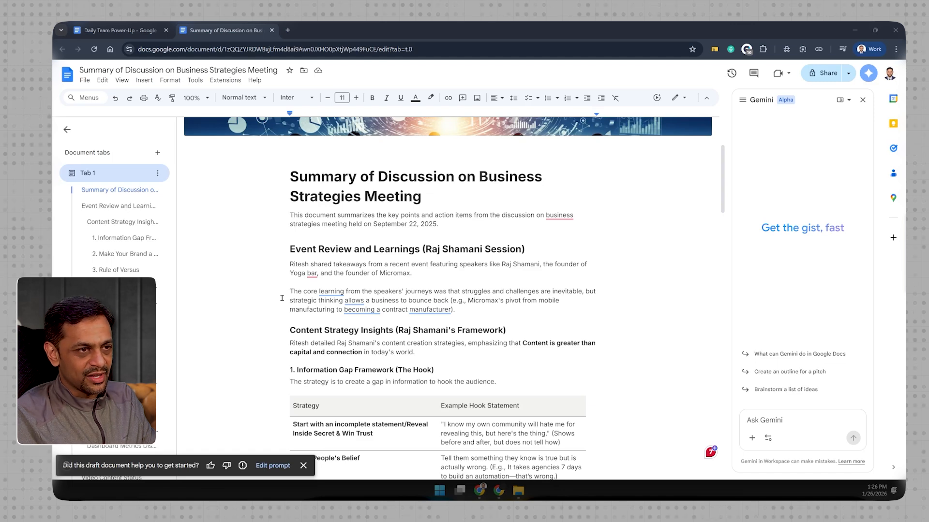
{"action": "scroll", "coordinate": [334, 318], "scroll_direction": "down", "scroll_amount": 2}
{"action": "left_click", "coordinate": [297, 293]}
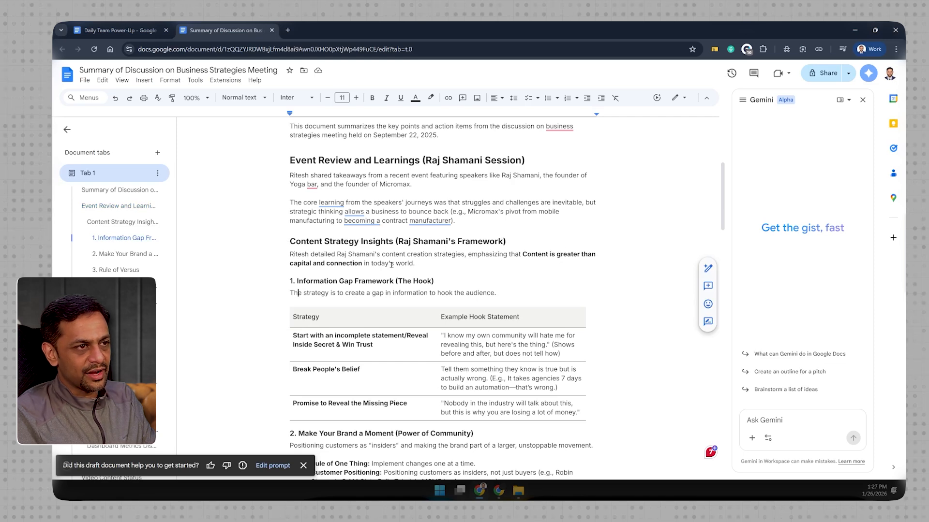
{"action": "scroll", "coordinate": [432, 301], "scroll_direction": "down", "scroll_amount": 1}
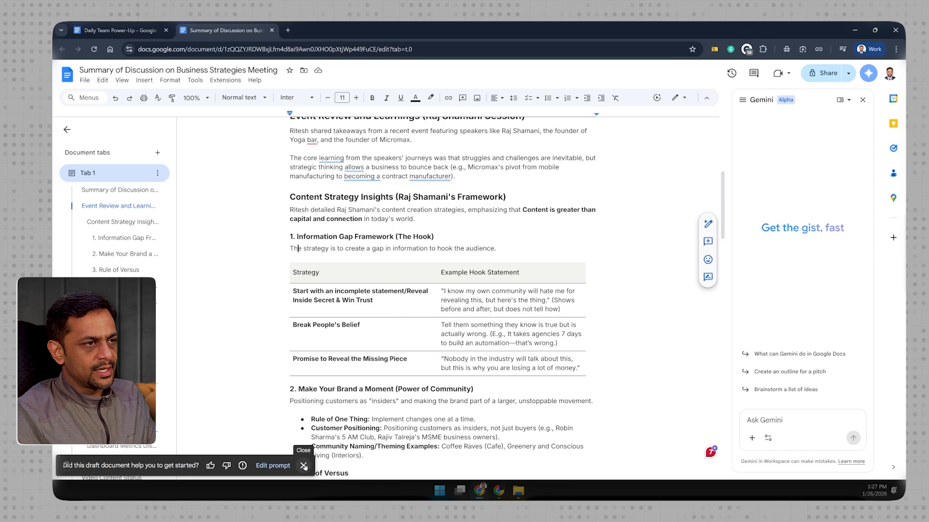
Step: Dismiss the draft feedback prompt and review the rest of the summary from Business Goals and Strategic Focus to Next Steps
{"action": "left_click", "coordinate": [304, 466]}
{"action": "scroll", "coordinate": [333, 342], "scroll_direction": "down", "scroll_amount": 15}
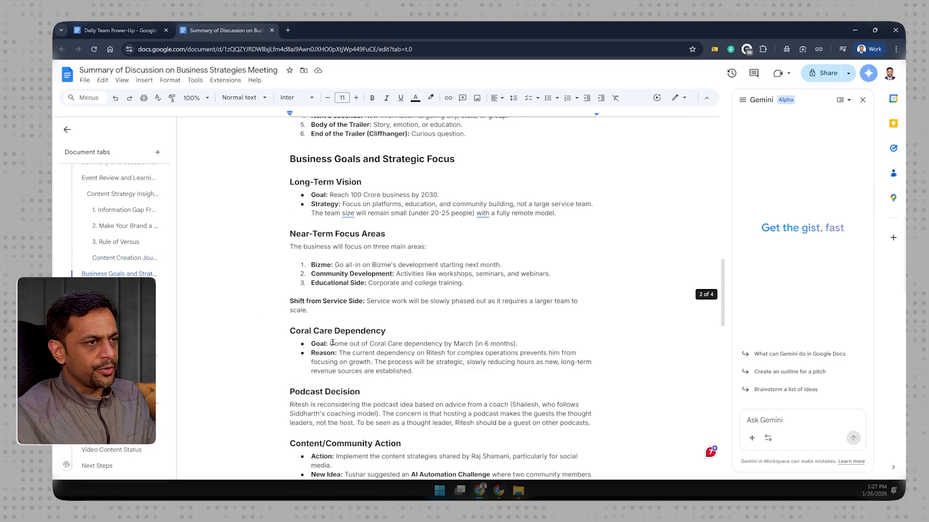
{"action": "scroll", "coordinate": [332, 343], "scroll_direction": "down", "scroll_amount": 10}
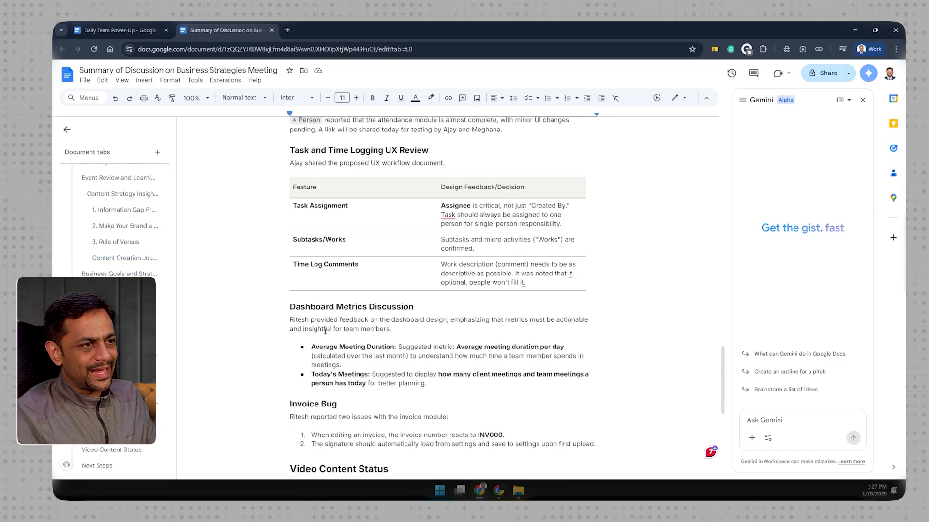
{"action": "scroll", "coordinate": [325, 332], "scroll_direction": "down", "scroll_amount": 3}
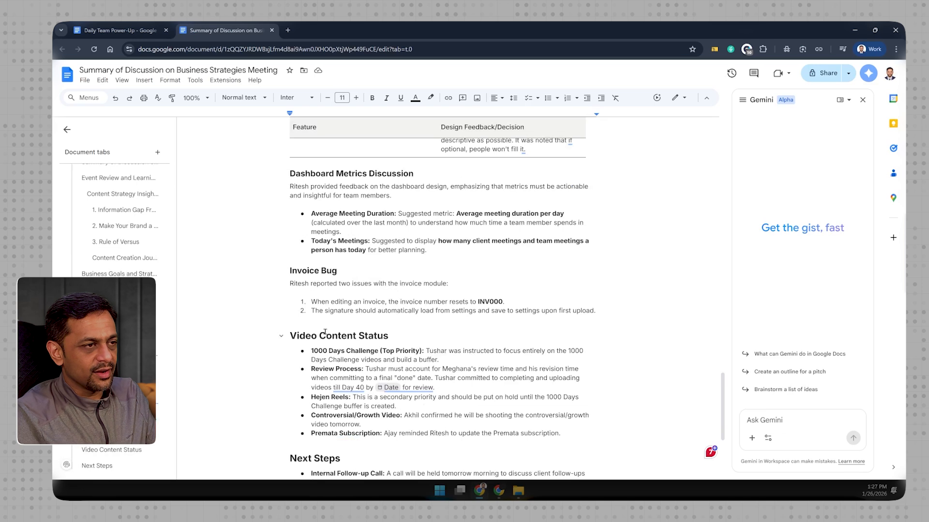
{"action": "scroll", "coordinate": [325, 332], "scroll_direction": "down", "scroll_amount": 2}
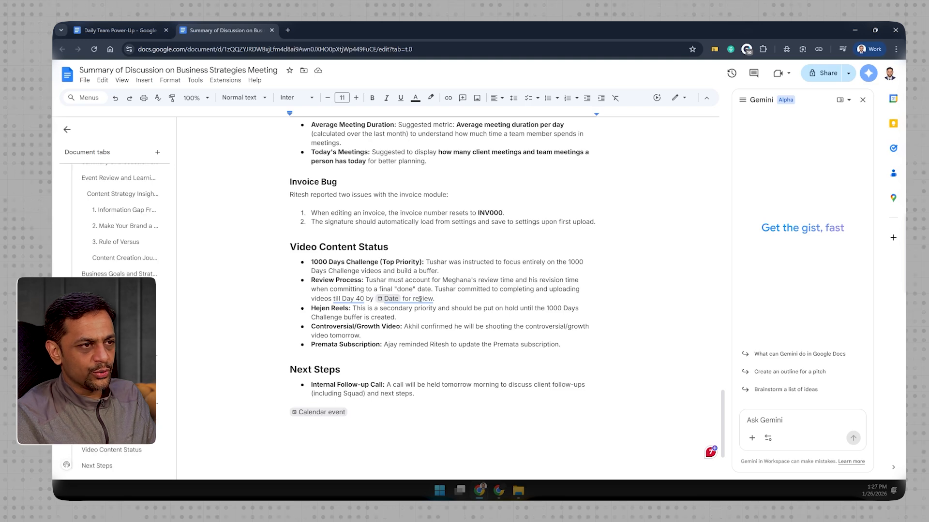
{"action": "scroll", "coordinate": [356, 316], "scroll_direction": "down", "scroll_amount": 2}
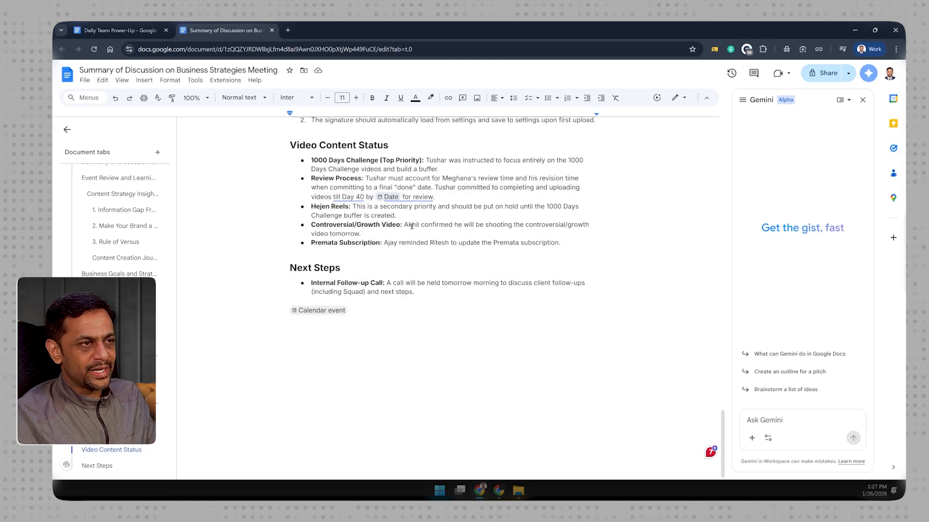
Step: Look at the Next Steps item and the event search of the Calendar event placeholder, leaving the placeholder empty
{"action": "left_click", "coordinate": [323, 283]}
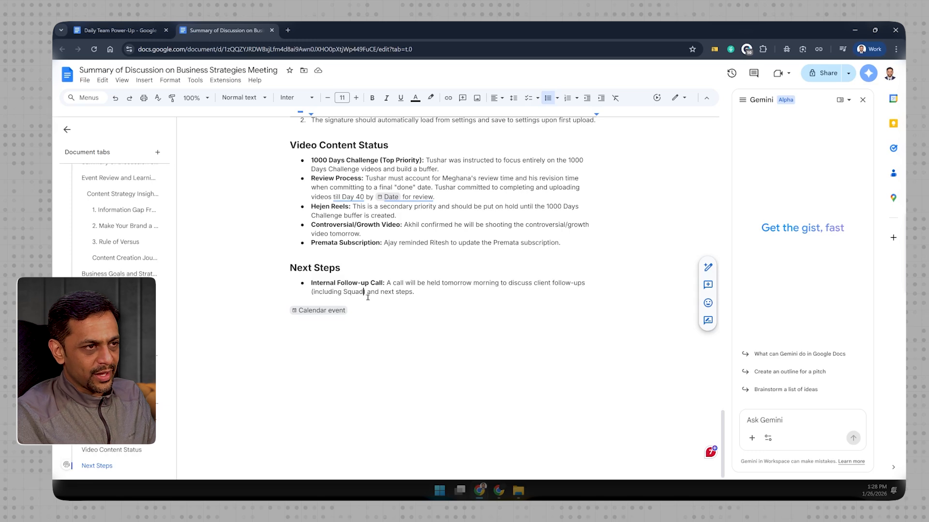
{"action": "left_click", "coordinate": [318, 313]}
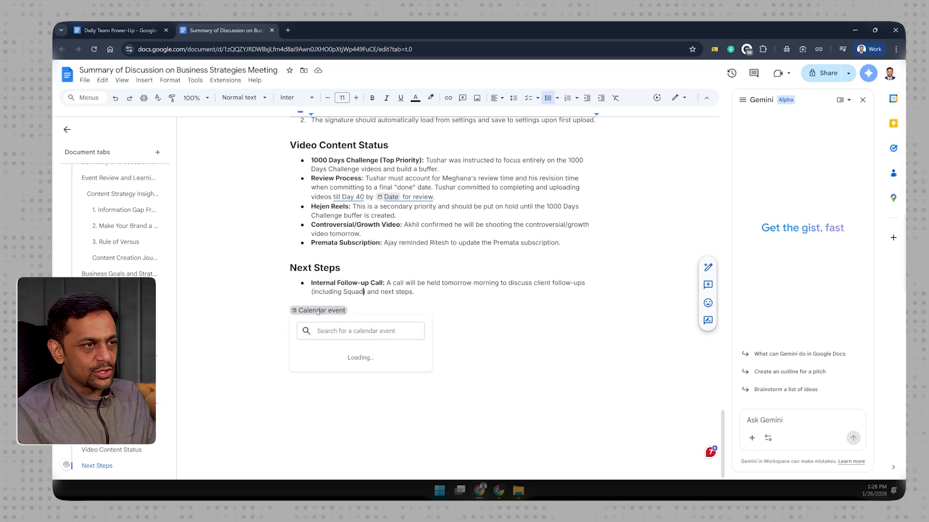
{"action": "left_click", "coordinate": [369, 311]}
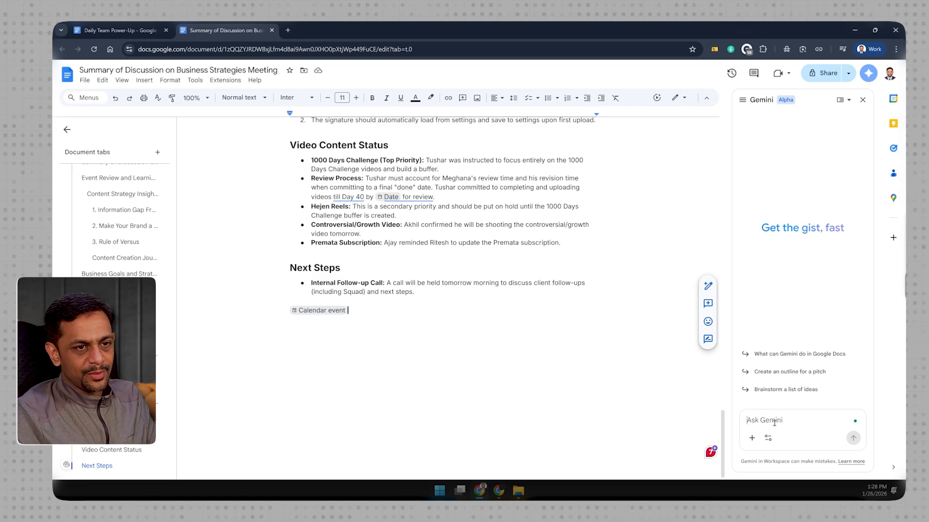
Step: Ask Gemini, referencing the Discussion on business strategies file, to get all the to-dos from this meeting discussion and share them in tabular form
{"action": "type", "text": "@"}
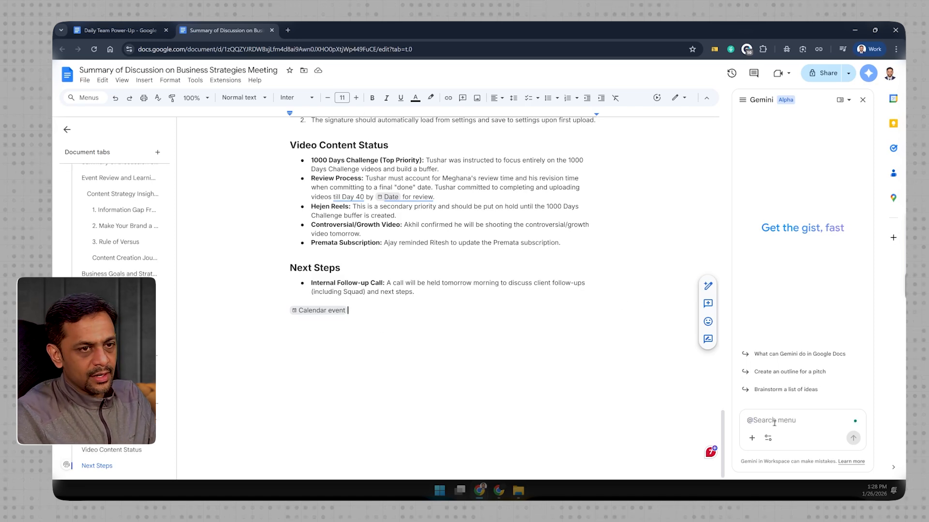
{"action": "type", "text": "disc"}
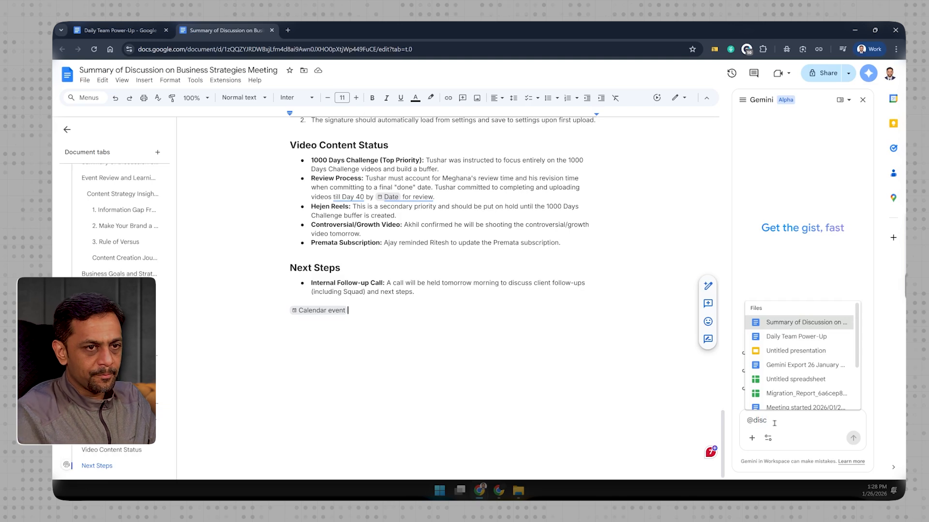
{"action": "key", "text": "Return"}
{"action": "type", "text": "get all"}
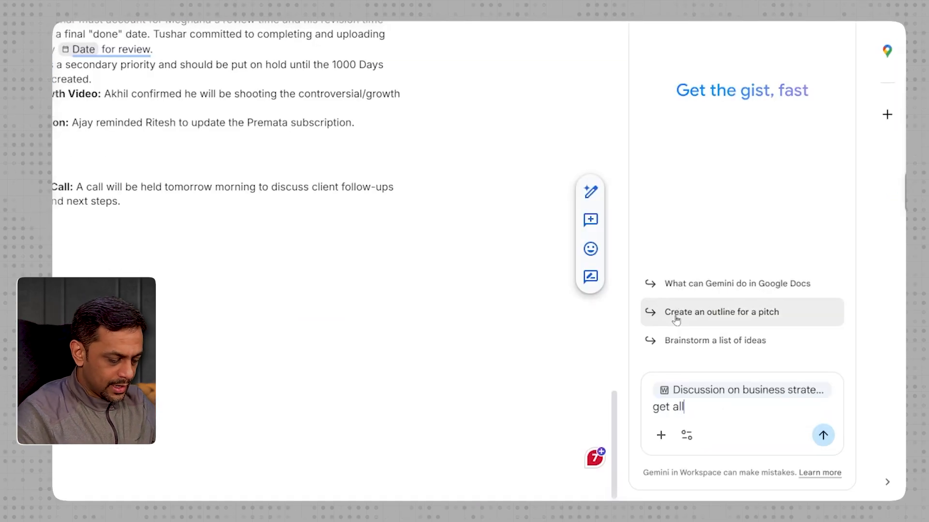
{"action": "type", "text": " the to-dos fro"}
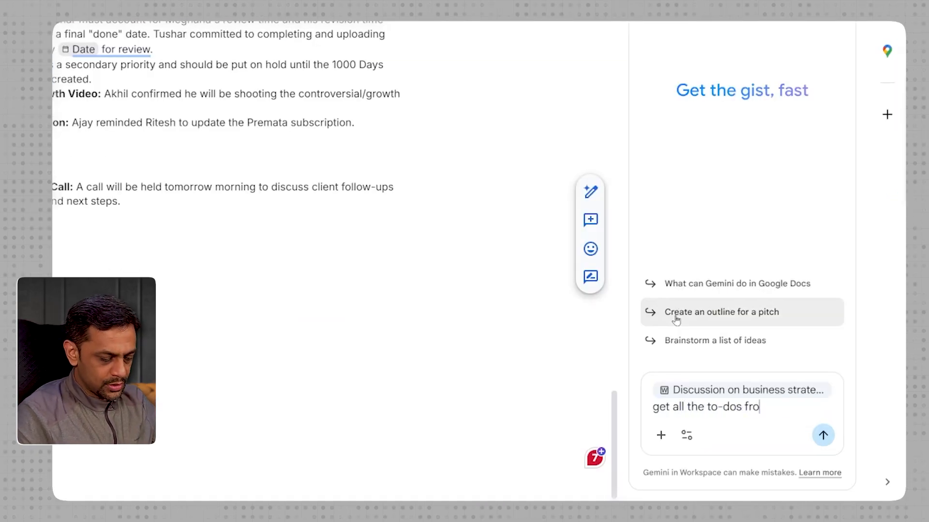
{"action": "type", "text": "m this meeting discussion a"}
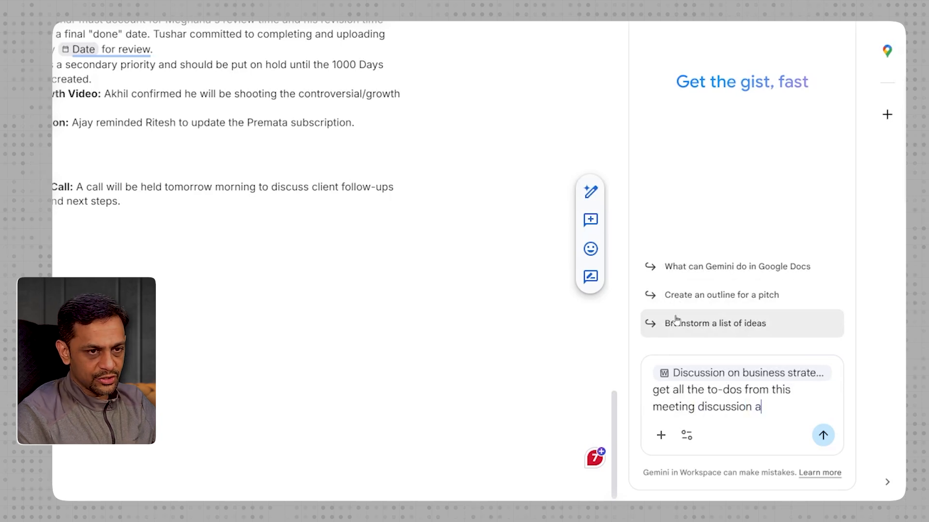
{"action": "type", "text": "nd share it so that we can"}
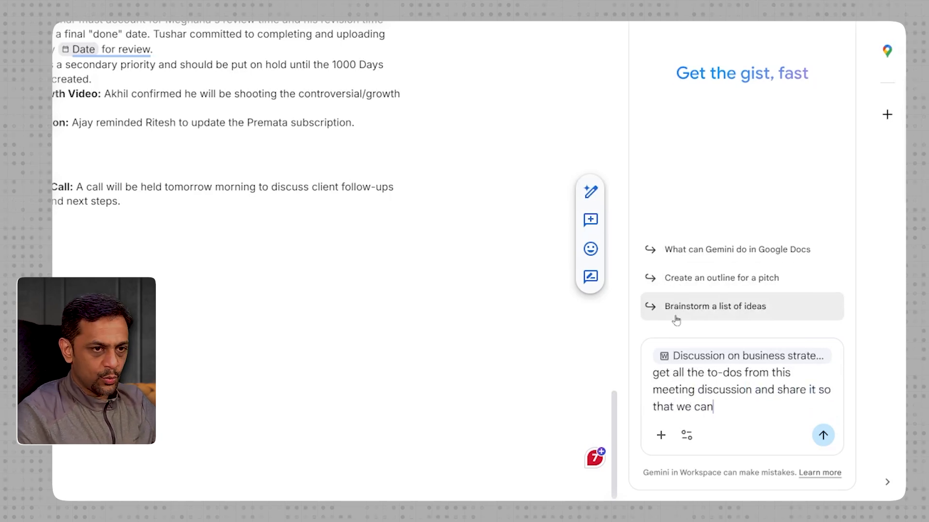
{"action": "type", "text": " see what all need"}
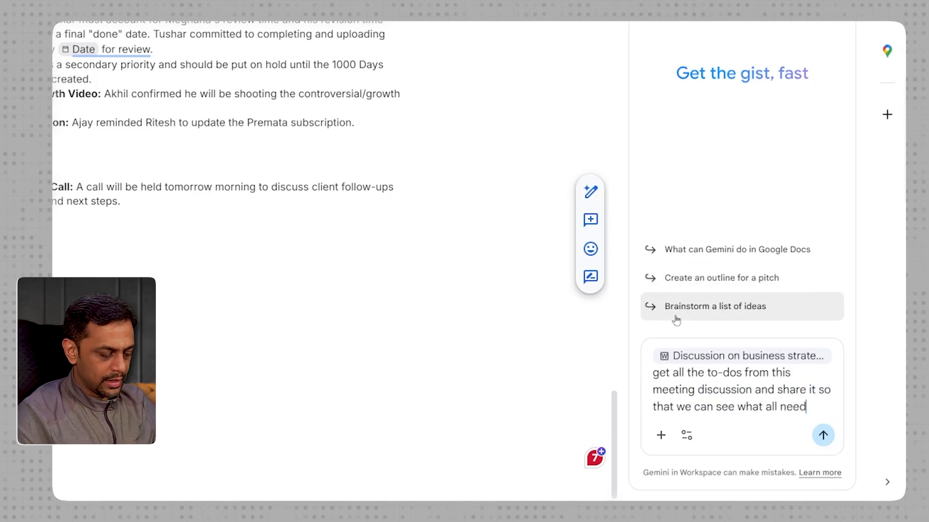
{"action": "type", "text": "s to be done in tabular form"}
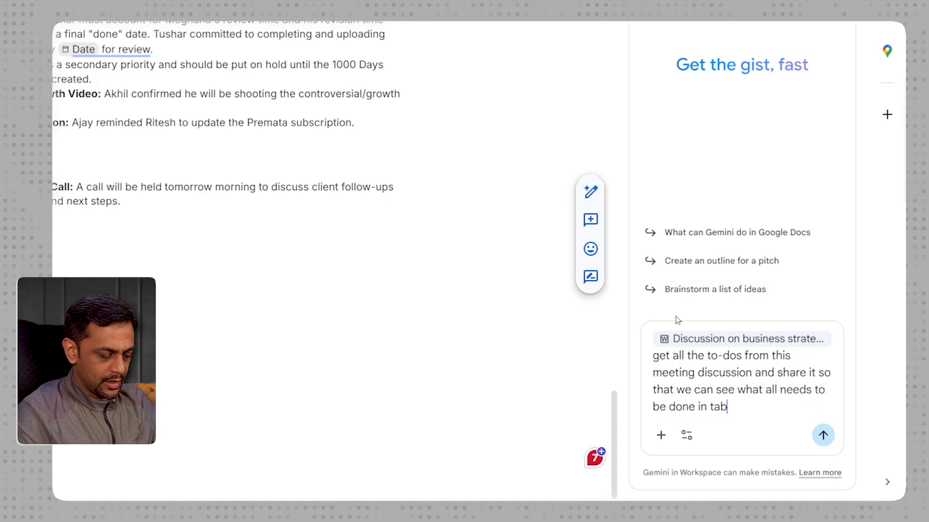
{"action": "key", "text": "Return"}
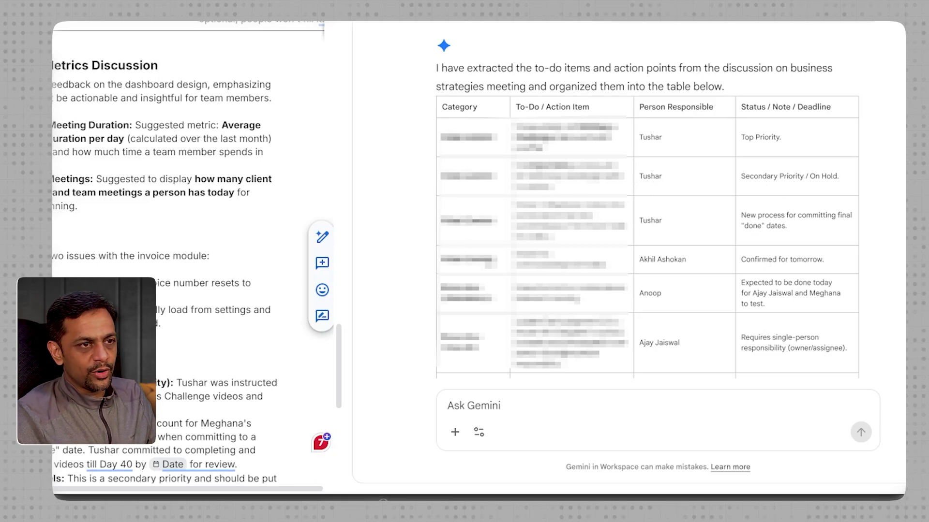
Step: Review Gemini's to-do table and copy the response into a new blank spreadsheet, starting at cell A1
{"action": "scroll", "coordinate": [832, 185], "scroll_direction": "down", "scroll_amount": 2}
{"action": "scroll", "coordinate": [647, 203], "scroll_direction": "down", "scroll_amount": 2}
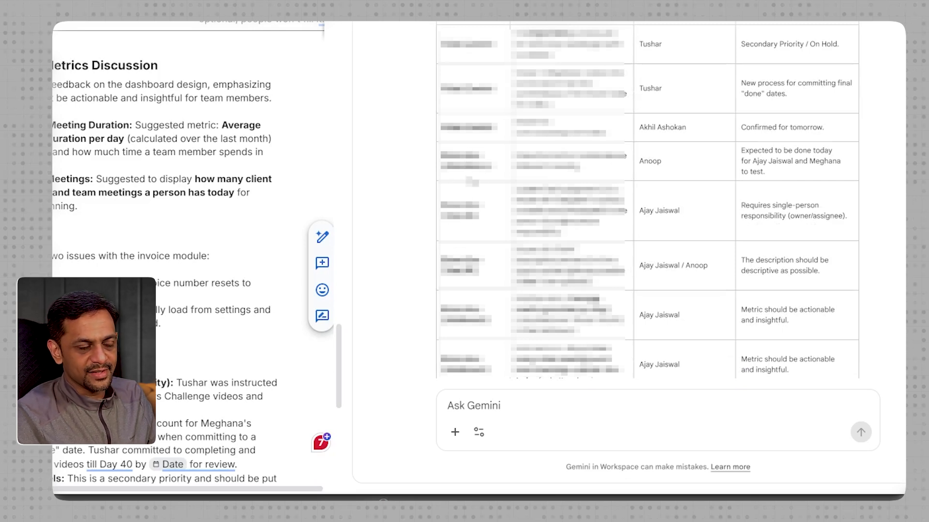
{"action": "scroll", "coordinate": [647, 203], "scroll_direction": "down", "scroll_amount": 5}
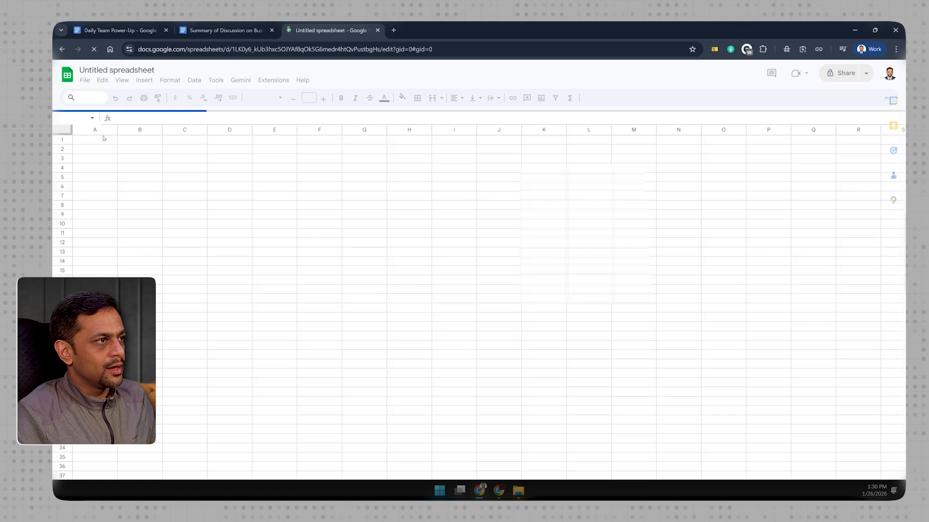
{"action": "key", "text": "ctrl+v"}
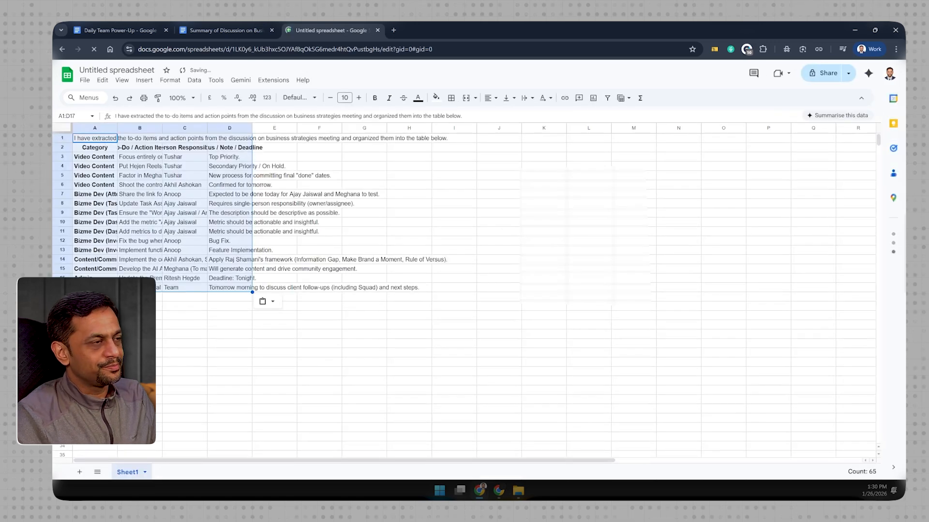
{"action": "left_click", "coordinate": [98, 316]}
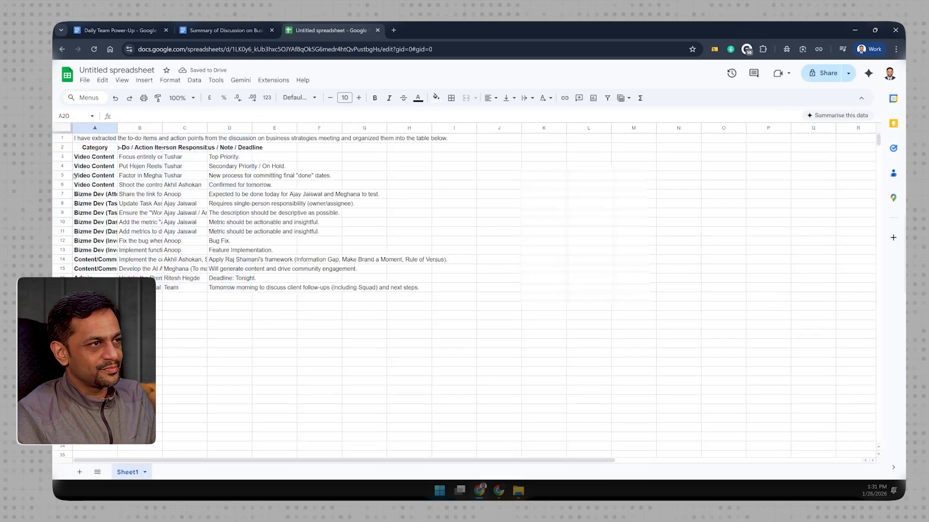
Step: Delete the introductory sentence row above the table's header row and close the spreadsheet
{"action": "left_click", "coordinate": [63, 139]}
{"action": "right_click", "coordinate": [64, 140]}
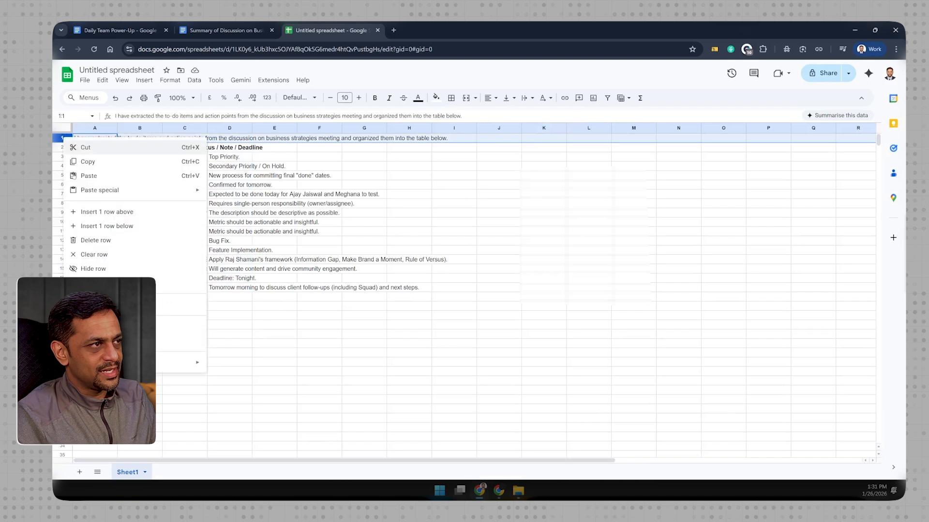
{"action": "left_click", "coordinate": [90, 239]}
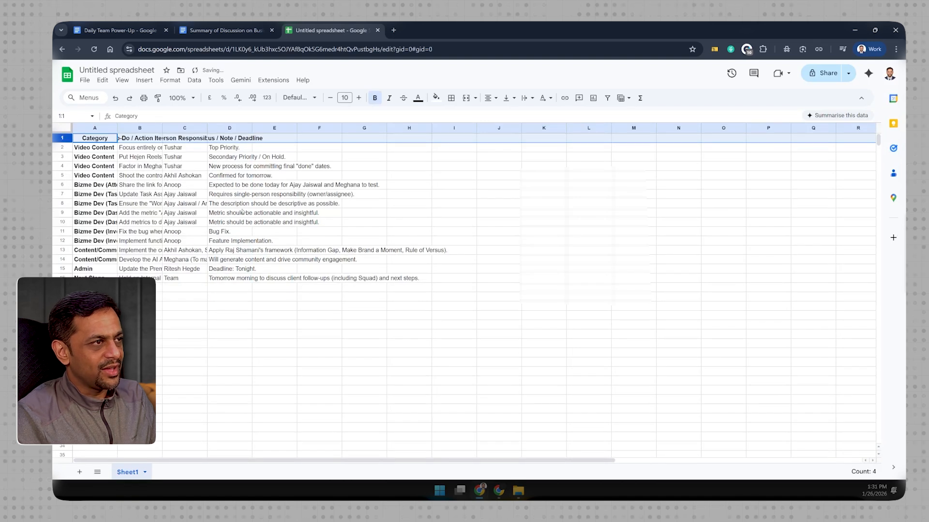
{"action": "key", "text": "ctrl+w"}
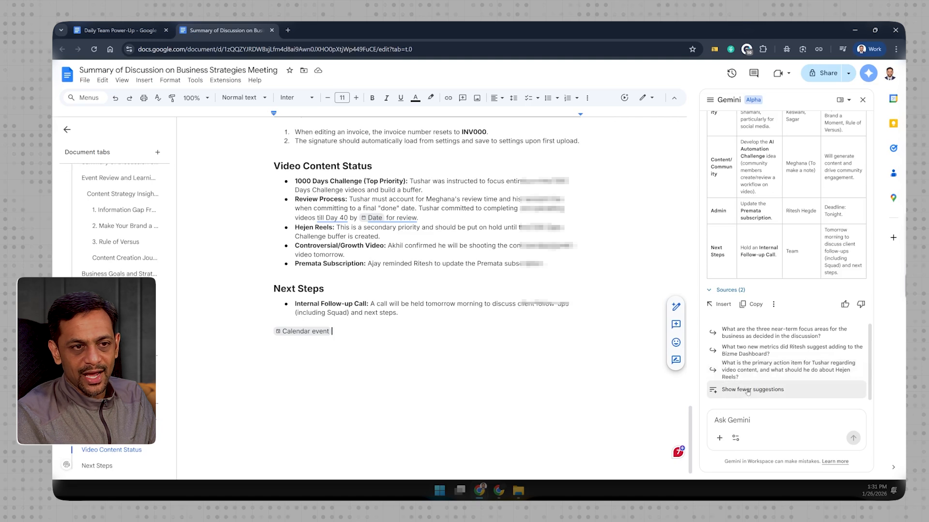
Step: Switch to the Daily Team Power-Up document and select most of the introductory paragraph under the Daily Momentum Tracker heading
{"action": "left_click", "coordinate": [124, 31]}
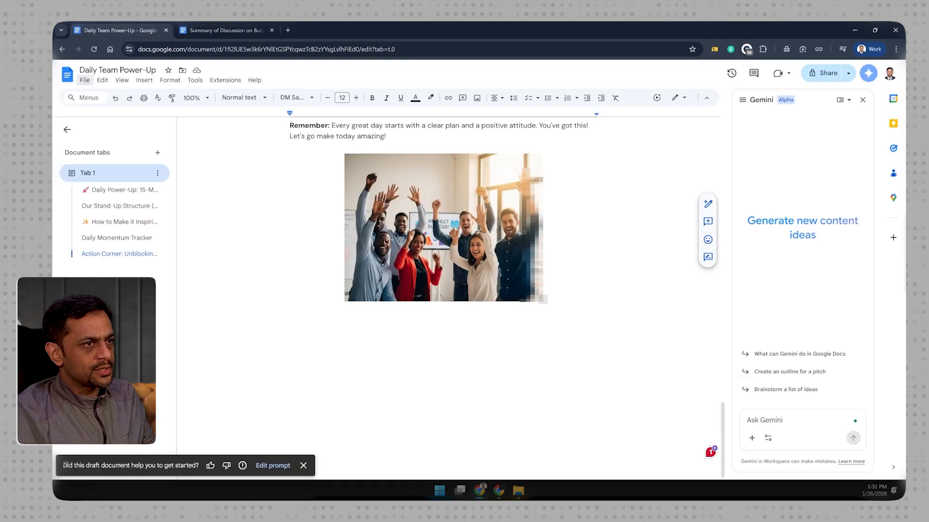
{"action": "scroll", "coordinate": [389, 239], "scroll_direction": "up", "scroll_amount": 10}
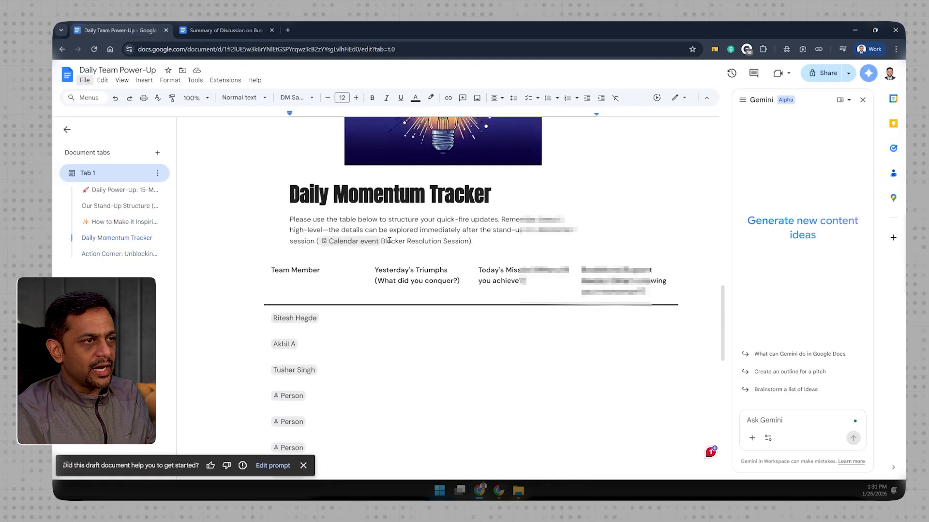
{"action": "scroll", "coordinate": [389, 239], "scroll_direction": "up", "scroll_amount": 2}
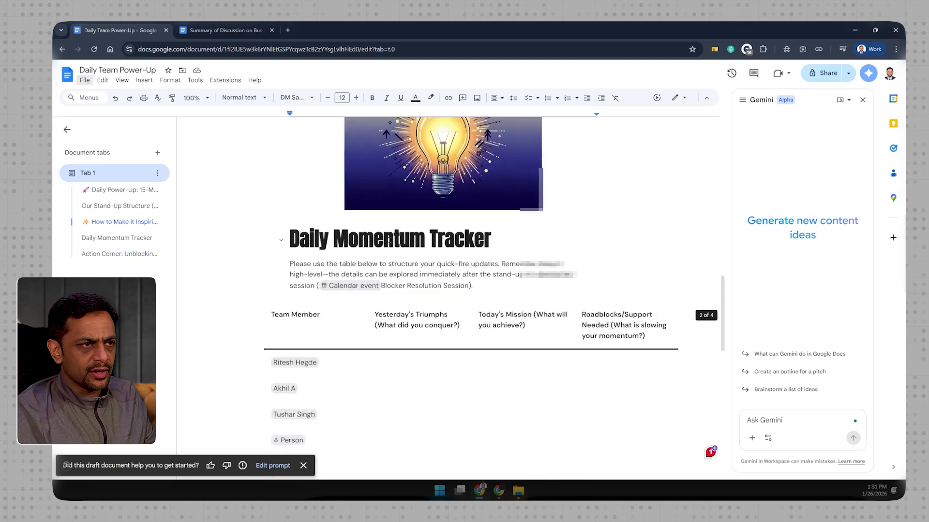
{"action": "left_click_drag", "start_coordinate": [292, 263], "coordinate": [314, 286]}
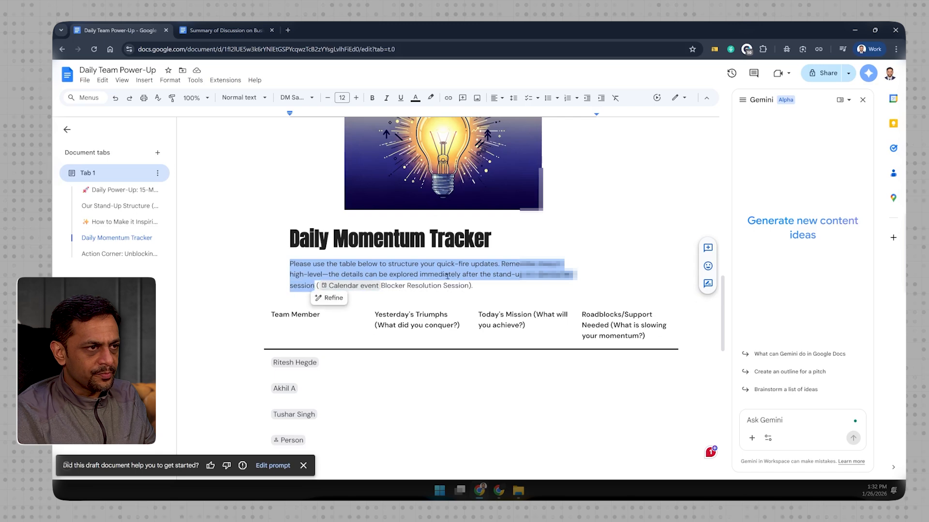
Step: Close and reopen the Gemini side panel, enable its Create images tool, and place the cursor after the Daily Momentum Tracker introduction
{"action": "left_click", "coordinate": [863, 101]}
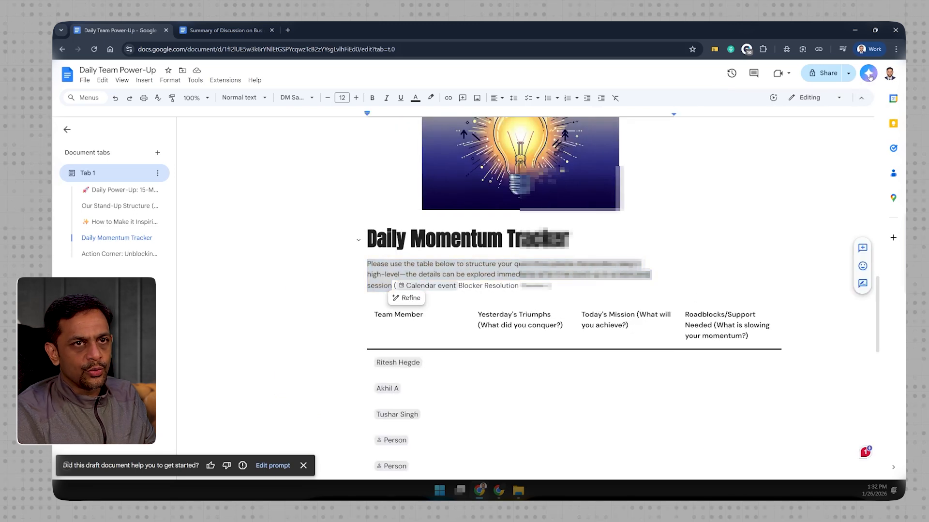
{"action": "left_click", "coordinate": [868, 73]}
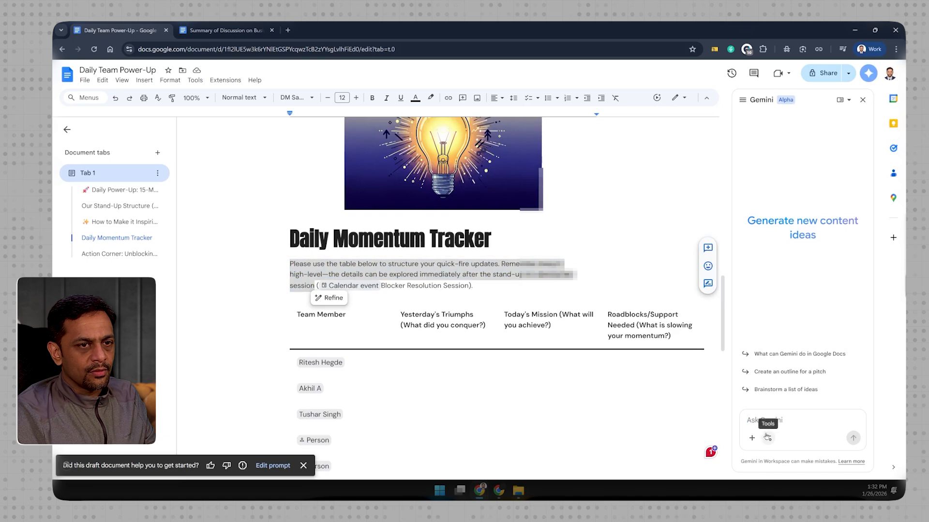
{"action": "left_click", "coordinate": [768, 441]}
{"action": "left_click", "coordinate": [798, 477]}
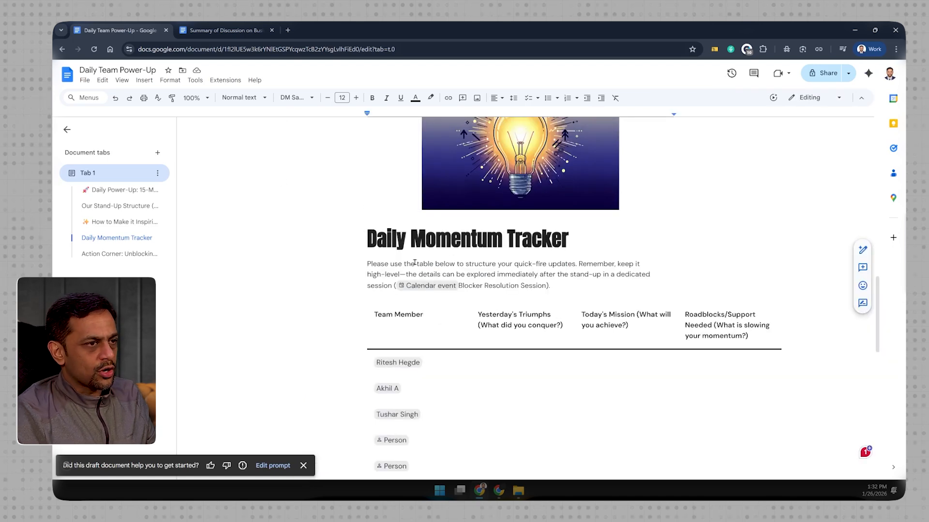
{"action": "left_click", "coordinate": [553, 286]}
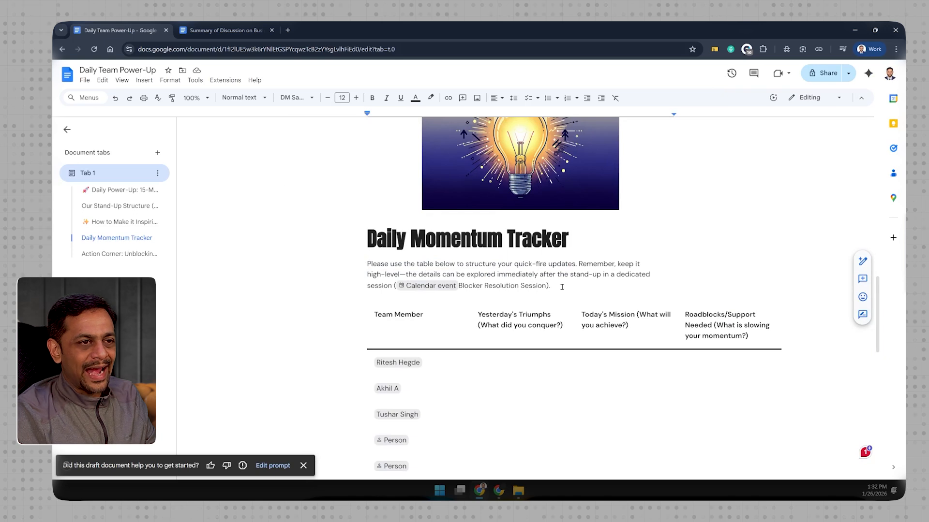
Step: Reopen the Gemini side panel, deselect its Create images tool and select it again
{"action": "left_click", "coordinate": [871, 74]}
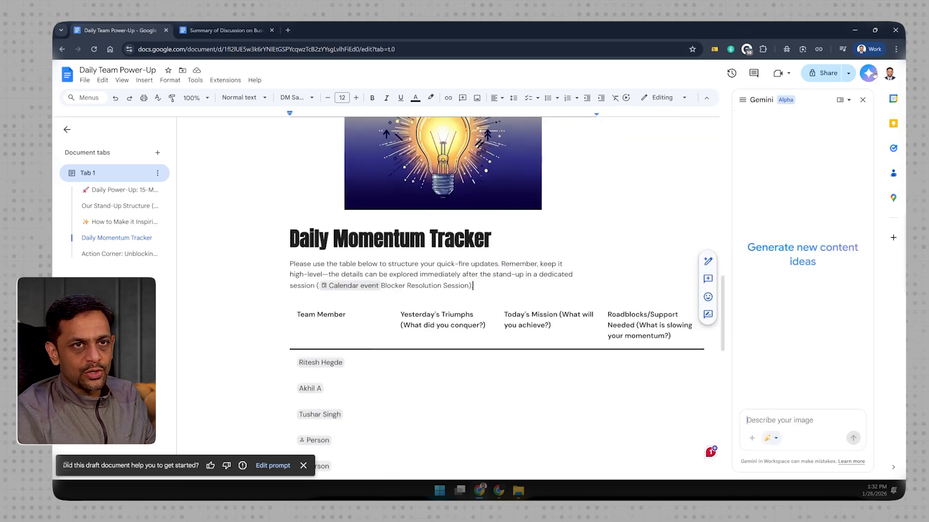
{"action": "left_click", "coordinate": [778, 439]}
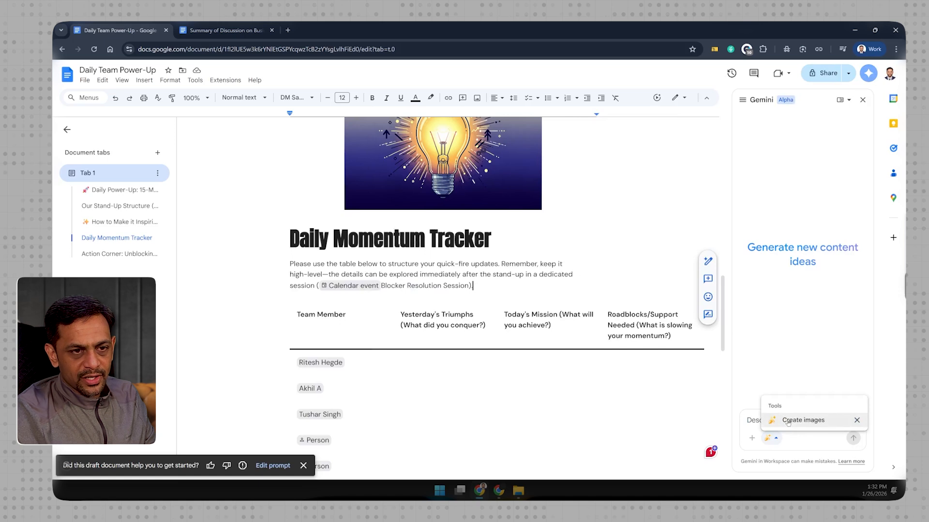
{"action": "left_click", "coordinate": [803, 421]}
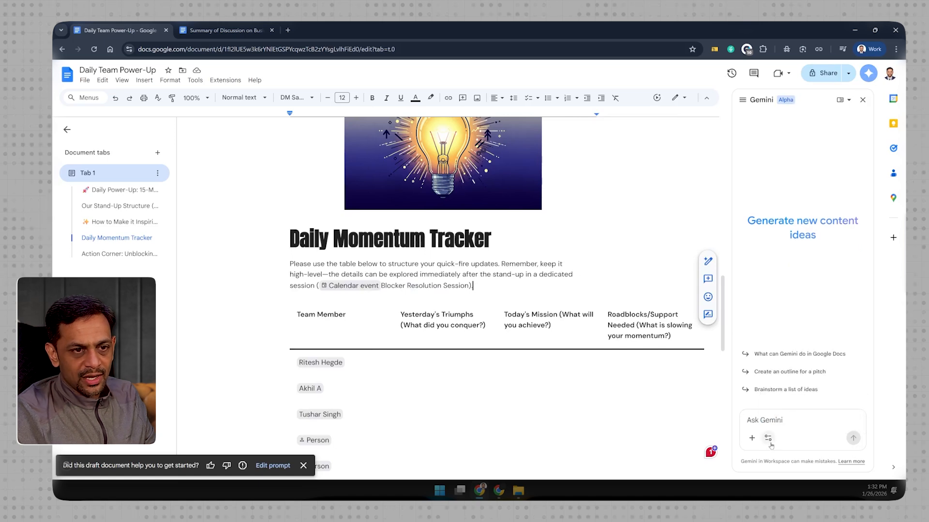
{"action": "left_click", "coordinate": [773, 439]}
{"action": "left_click", "coordinate": [772, 420]}
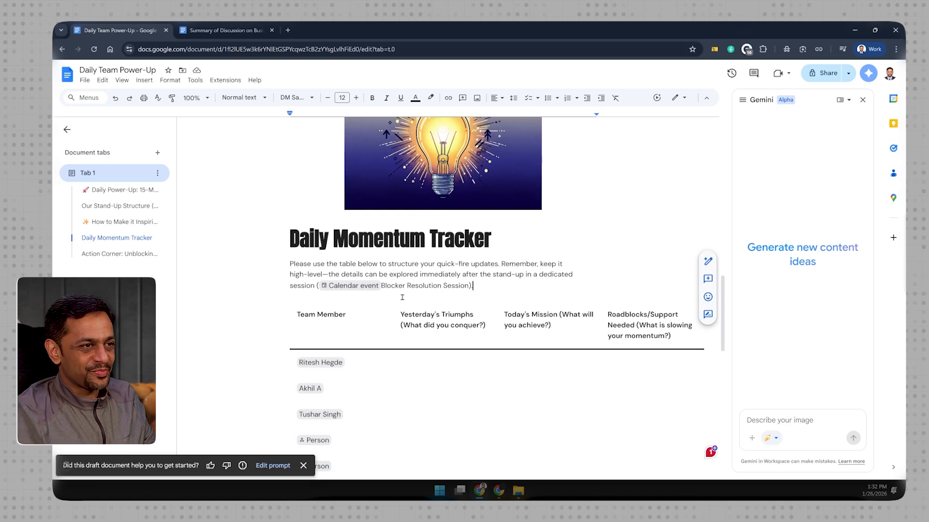
Step: Look at the Refine options and custom prompt field for the whole Daily Momentum Tracker introductory paragraph, and dismiss them
{"action": "left_click_drag", "start_coordinate": [473, 286], "coordinate": [291, 265]}
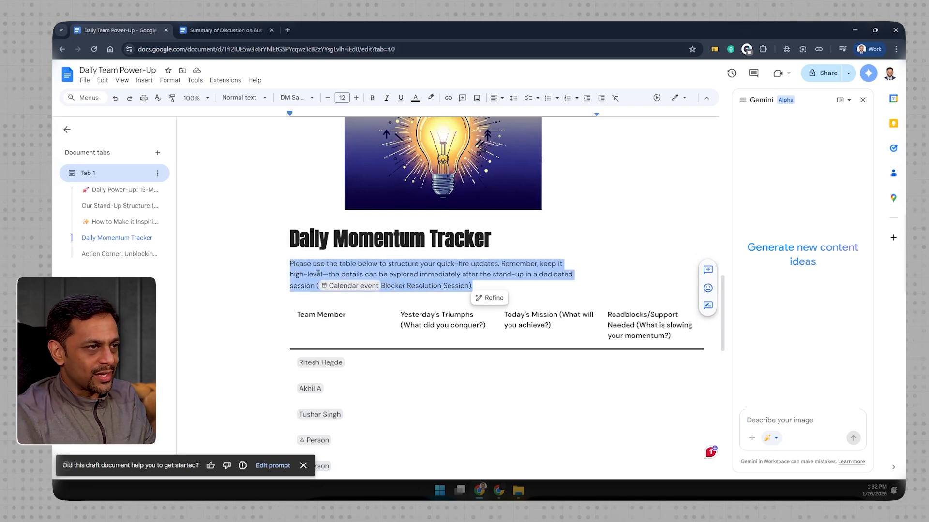
{"action": "left_click", "coordinate": [480, 297]}
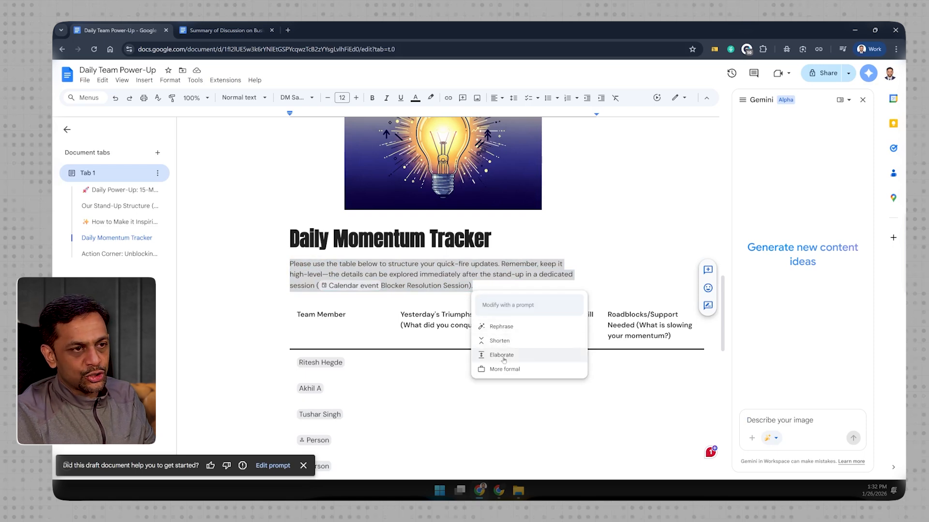
{"action": "left_click", "coordinate": [503, 306]}
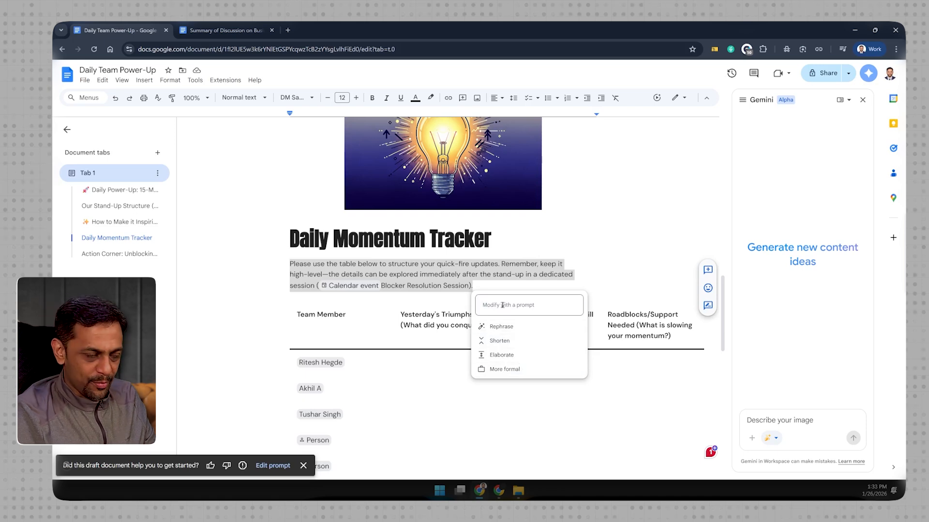
{"action": "left_click", "coordinate": [494, 282]}
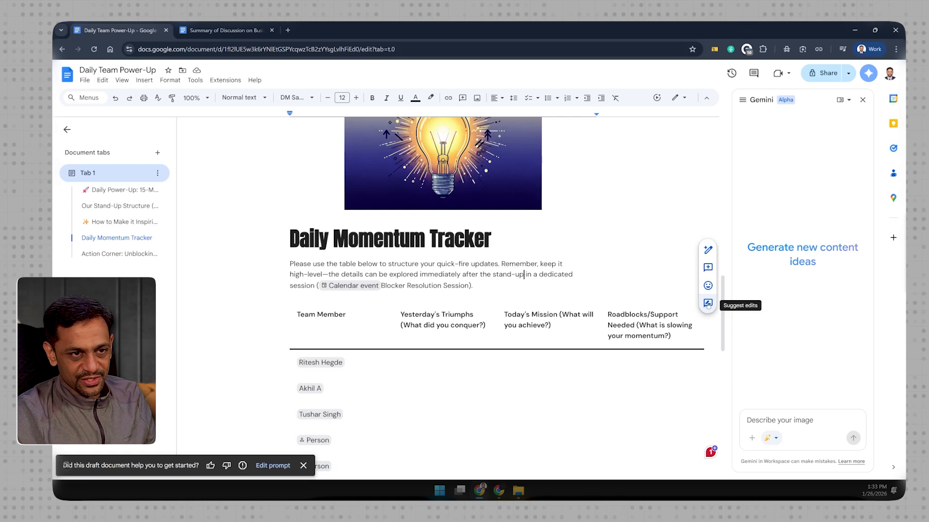
Step: Open Help me write on the empty line below the team photo at the end of the document
{"action": "scroll", "coordinate": [532, 320], "scroll_direction": "down", "scroll_amount": 15}
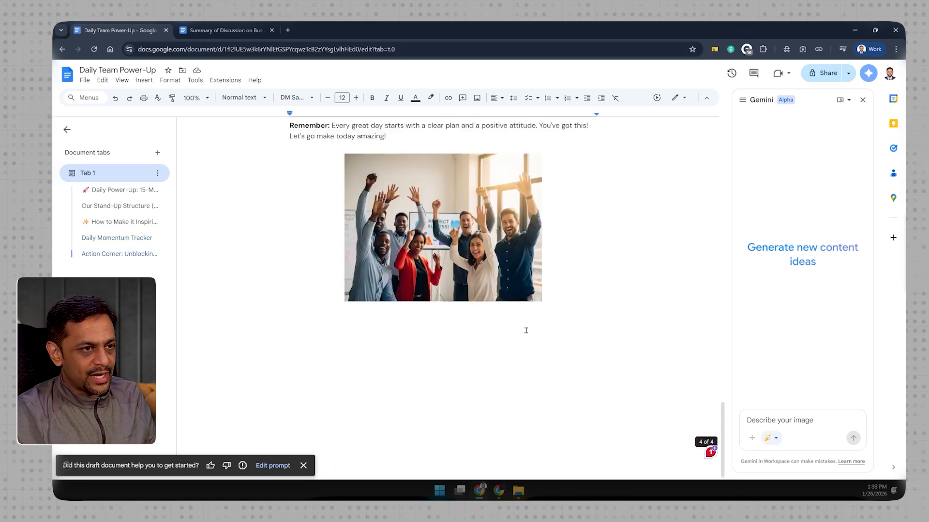
{"action": "left_click", "coordinate": [526, 331]}
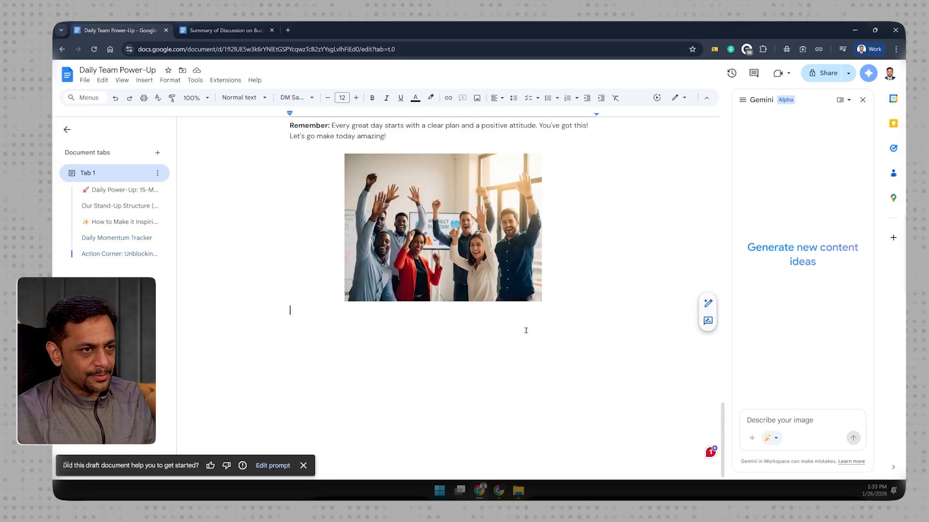
{"action": "left_click", "coordinate": [709, 304]}
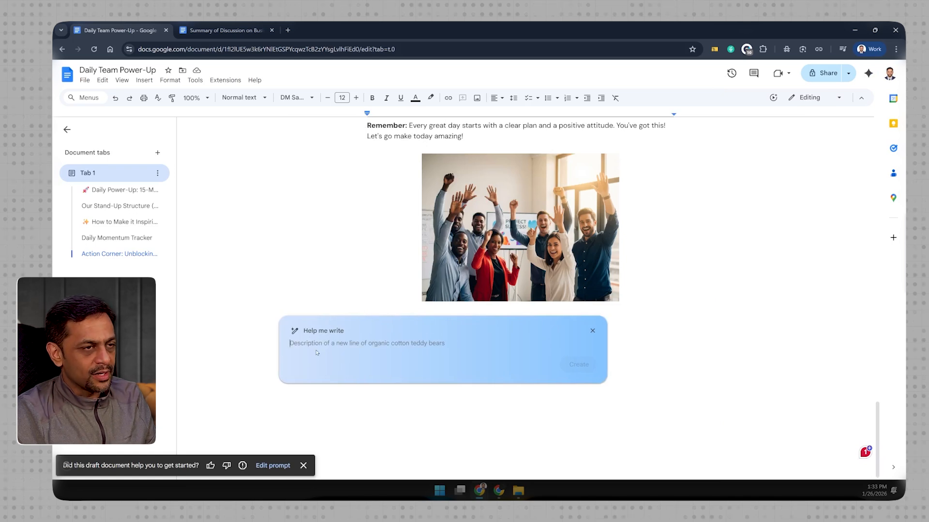
Step: Generate text with the prompt "How can we all end the day with high note - suggest something that can be added in the do"
{"action": "type", "text": "How can we"}
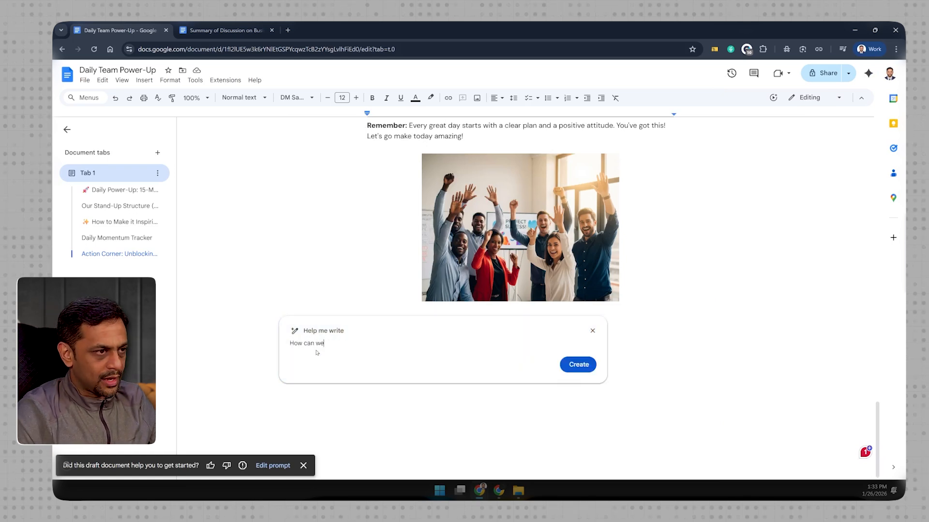
{"action": "type", "text": " all end the "}
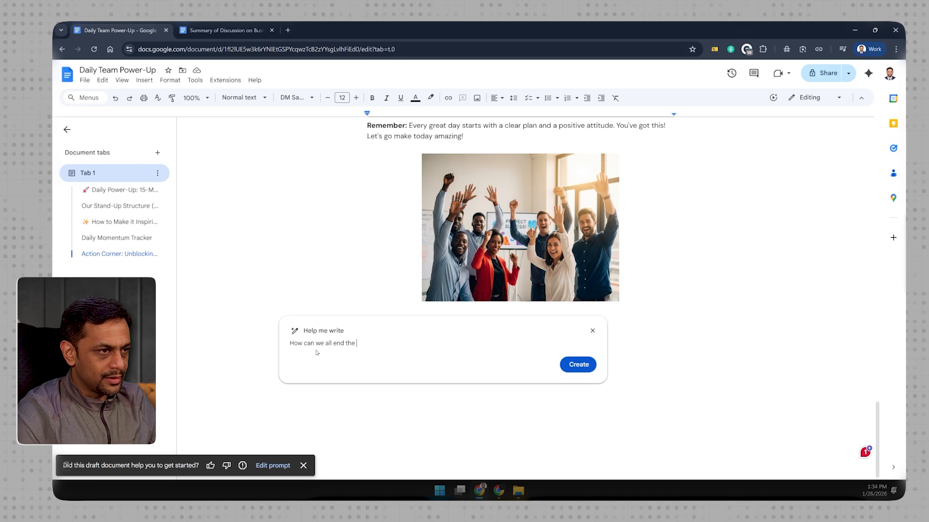
{"action": "type", "text": "daty with high note - suggest sometrh"}
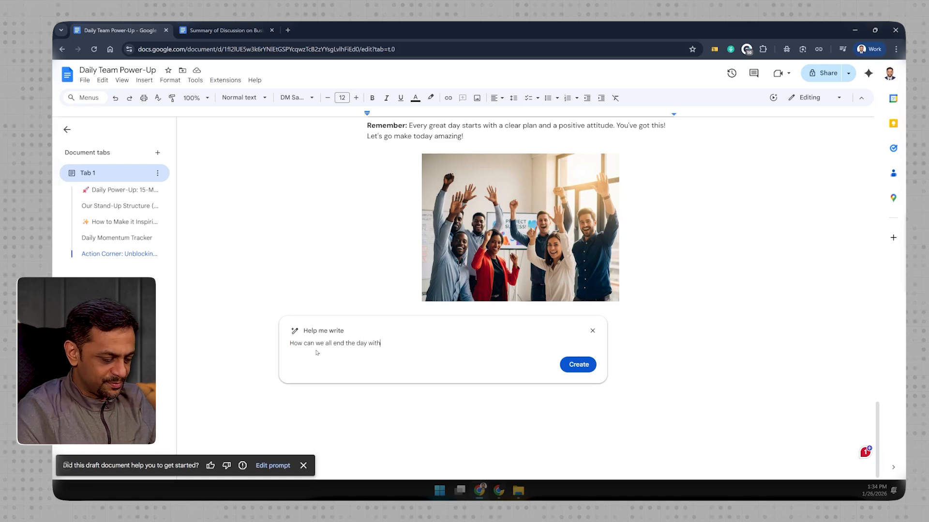
{"action": "key", "text": "BackSpace"}
{"action": "key", "text": "BackSpace"}
{"action": "type", "text": "hing tha"}
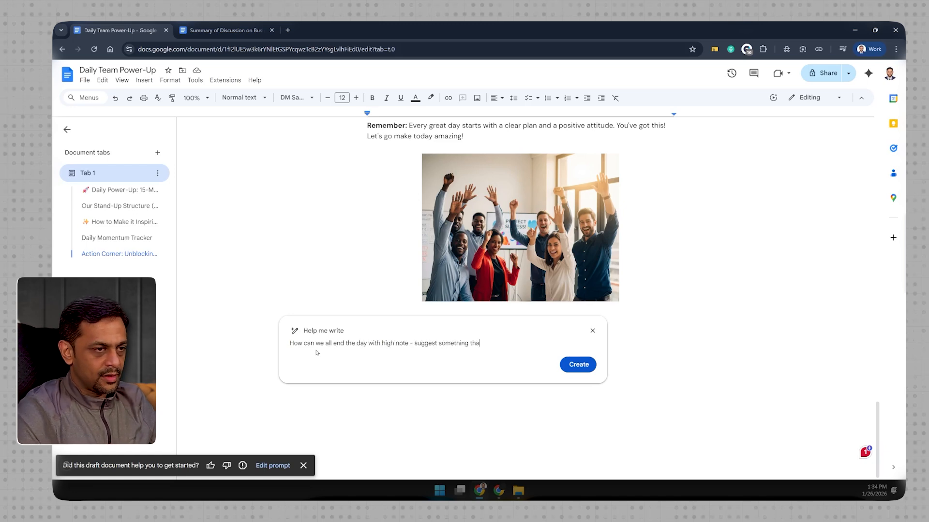
{"action": "type", "text": "t can be added to the end"}
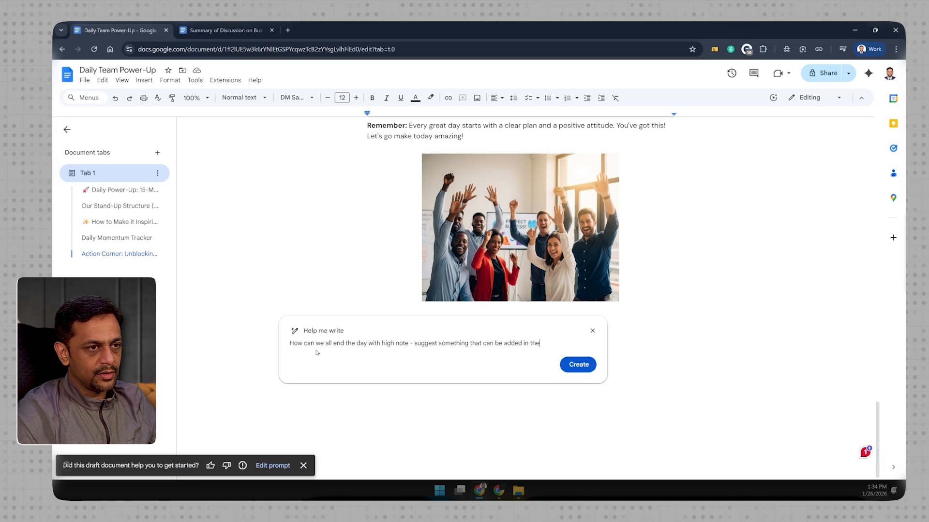
{"action": "left_click", "coordinate": [579, 364]}
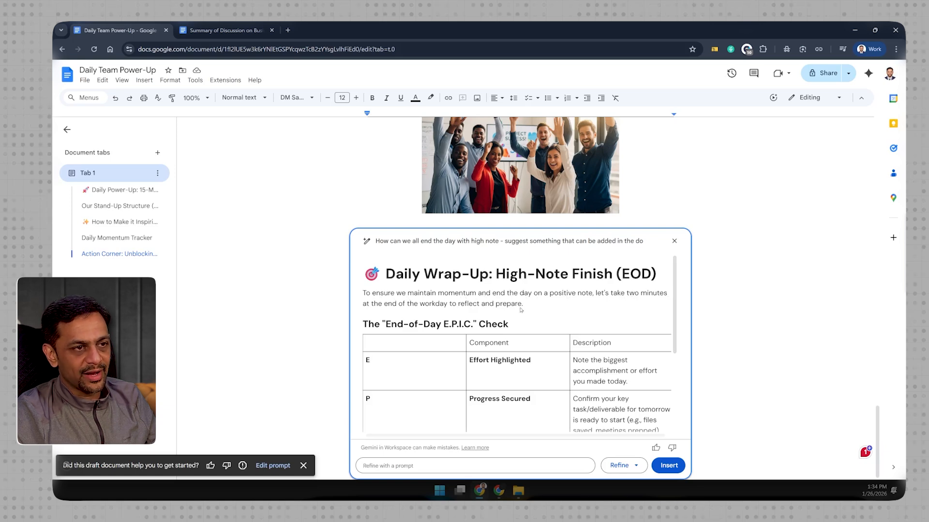
Step: Review the generated Daily Wrap-Up section with its End-of-Day E.P.I.C. table and insert it below the team photo
{"action": "scroll", "coordinate": [521, 310], "scroll_direction": "down", "scroll_amount": 1}
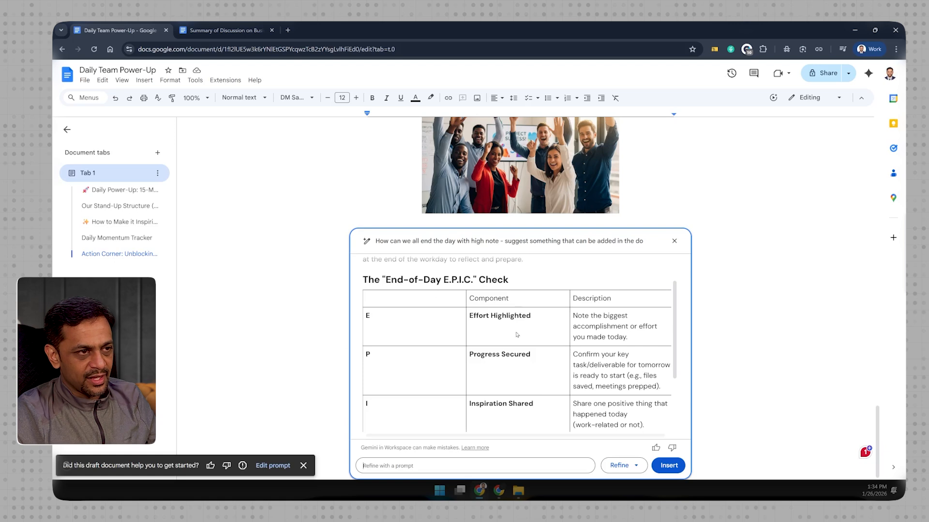
{"action": "scroll", "coordinate": [525, 325], "scroll_direction": "down", "scroll_amount": 1}
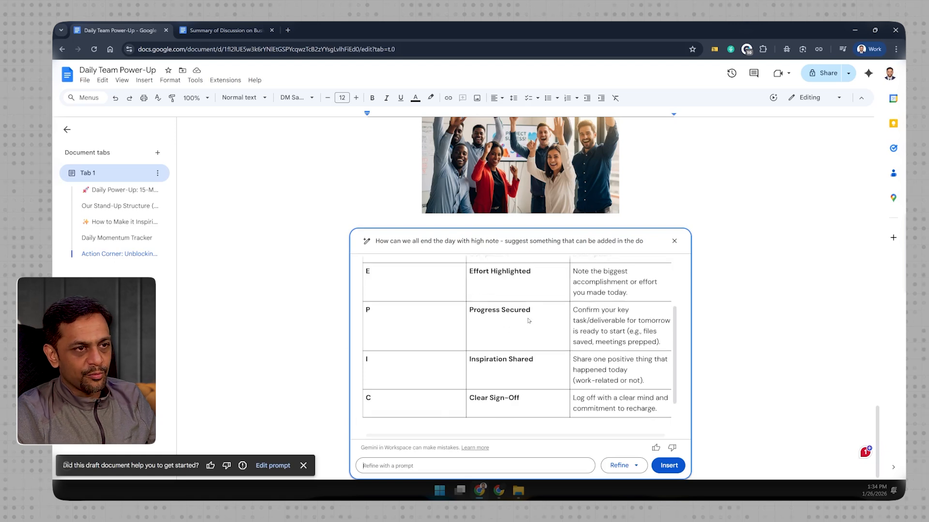
{"action": "scroll", "coordinate": [529, 321], "scroll_direction": "down", "scroll_amount": 1}
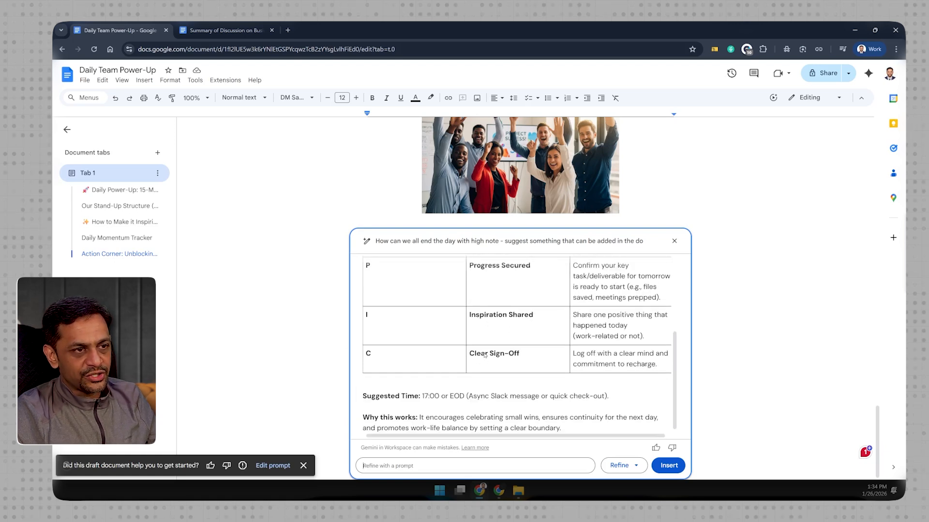
{"action": "scroll", "coordinate": [532, 362], "scroll_direction": "down", "scroll_amount": 1}
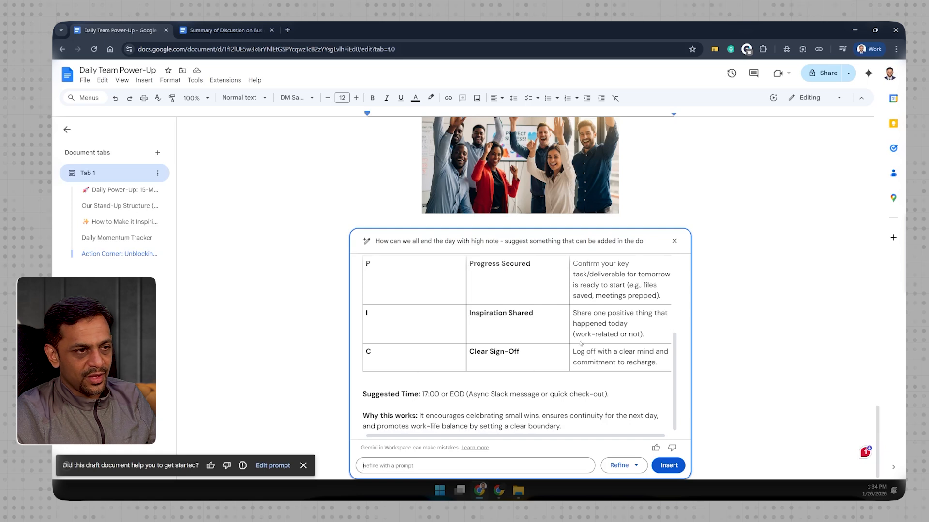
{"action": "scroll", "coordinate": [452, 338], "scroll_direction": "up", "scroll_amount": 3}
{"action": "scroll", "coordinate": [452, 338], "scroll_direction": "down", "scroll_amount": 3}
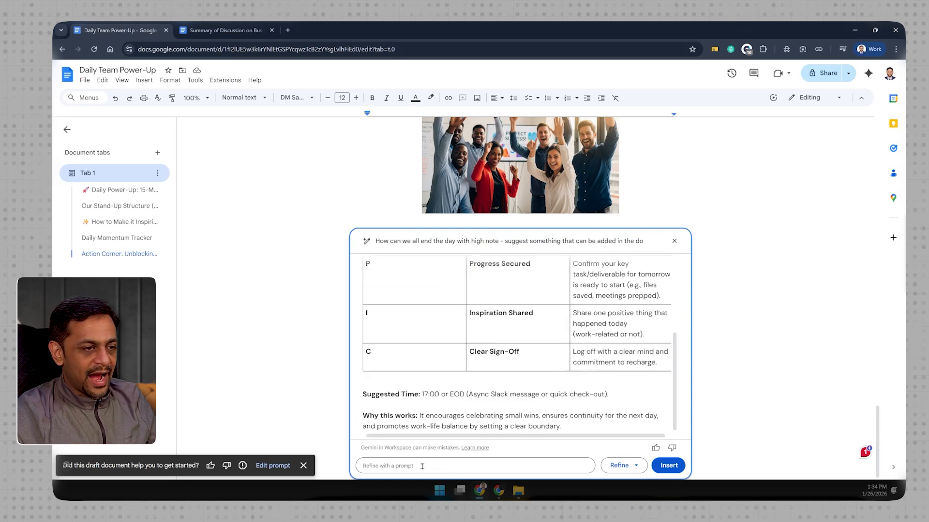
{"action": "left_click", "coordinate": [667, 467]}
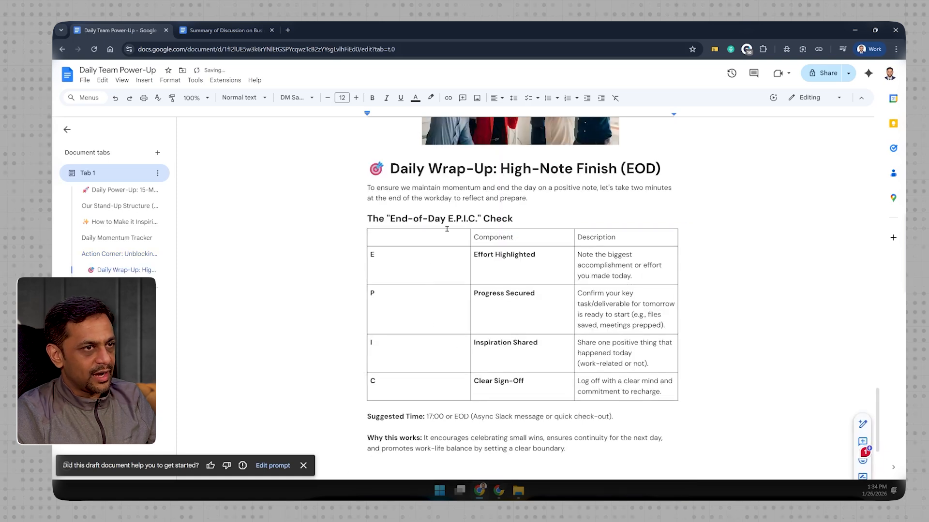
{"action": "scroll", "coordinate": [444, 349], "scroll_direction": "down", "scroll_amount": 3}
{"action": "scroll", "coordinate": [447, 351], "scroll_direction": "up", "scroll_amount": 3}
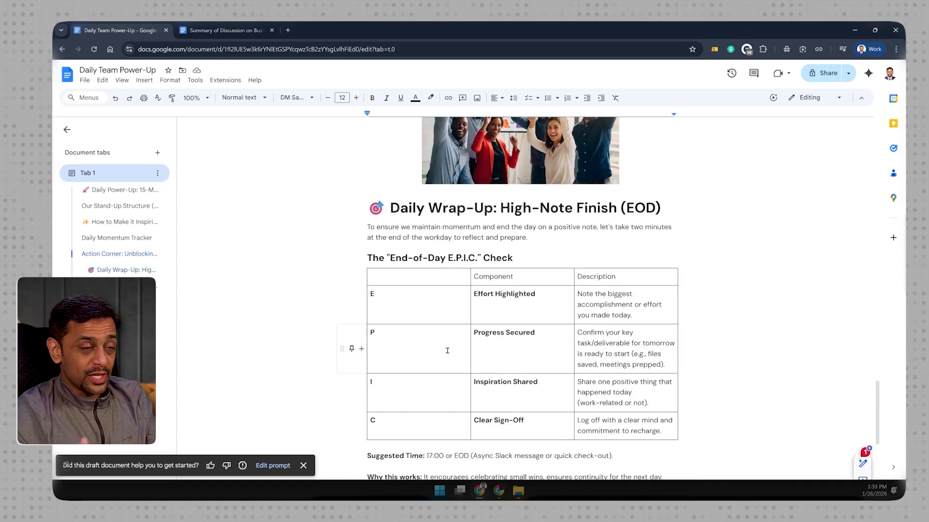